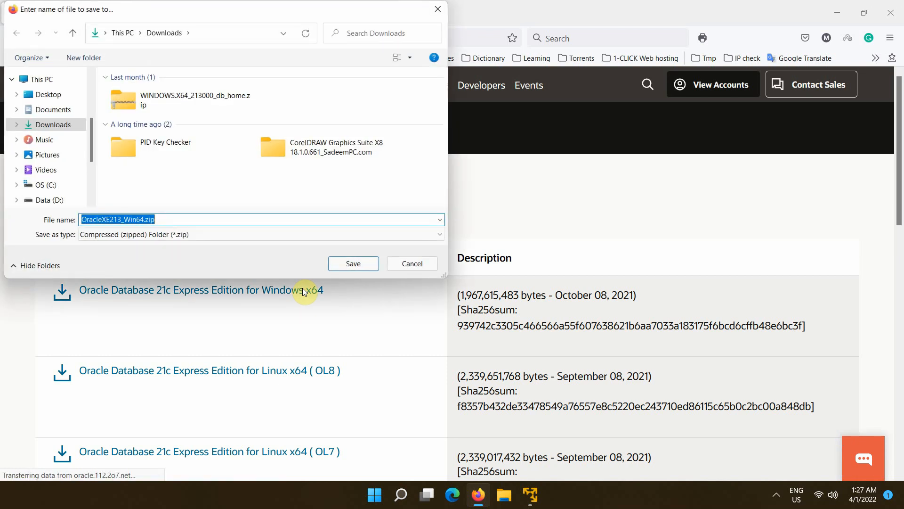
- Save OracleXE213_Win64.zip to Downloads to start the download, then show the desktop
click(357, 262)
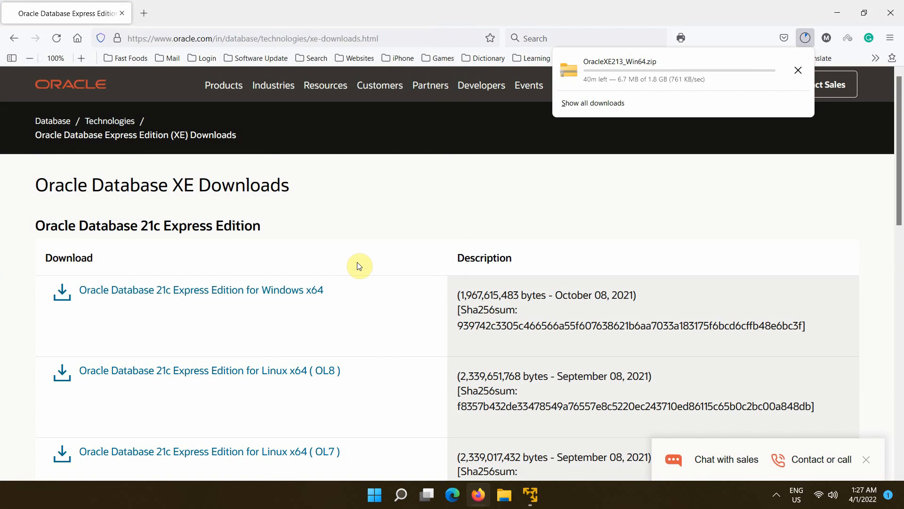
key(super+d)
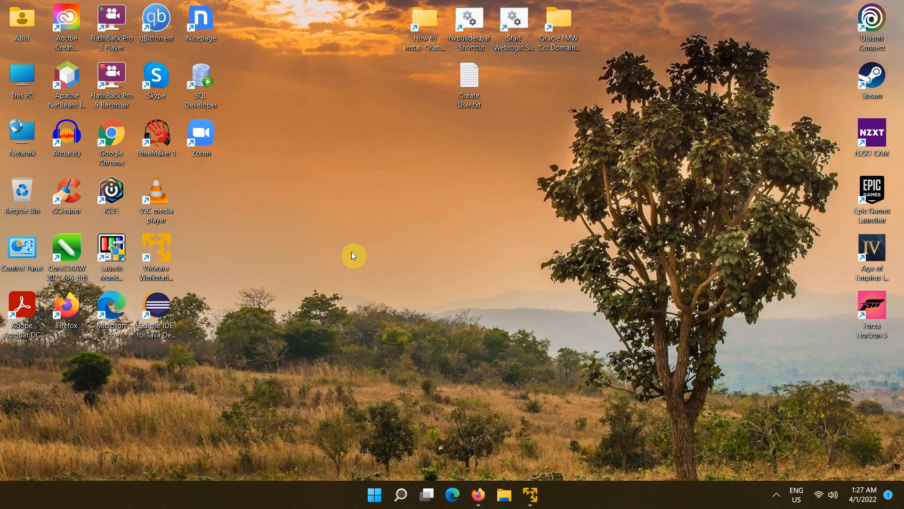
- Open the Environment Variables list from This PC's advanced system settings
right_click(22, 76)
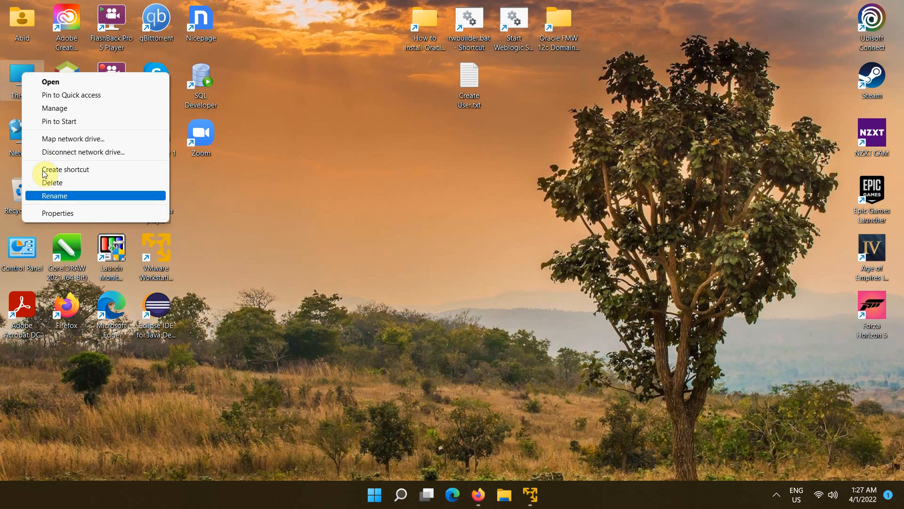
click(55, 213)
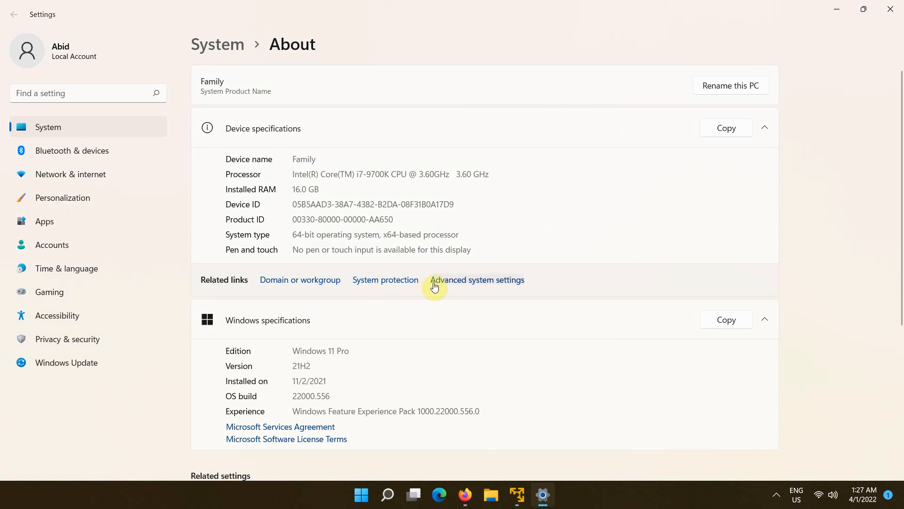
click(448, 280)
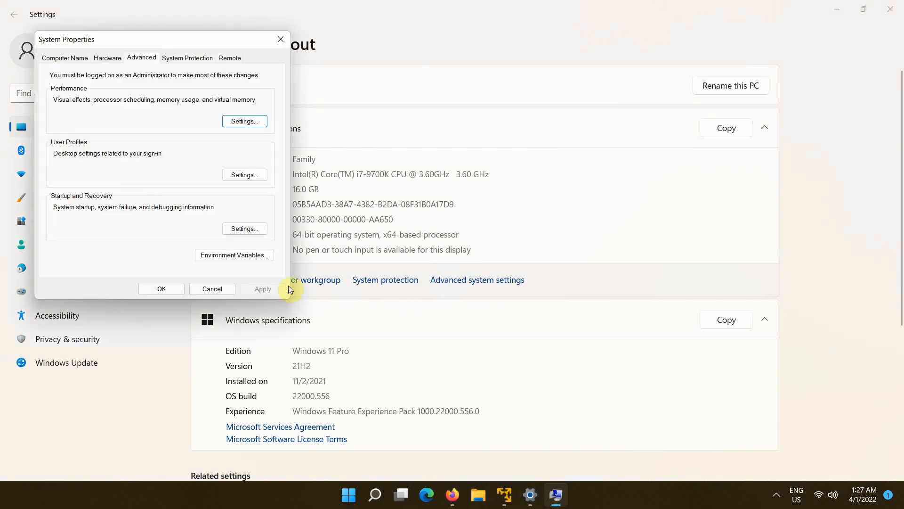
click(235, 255)
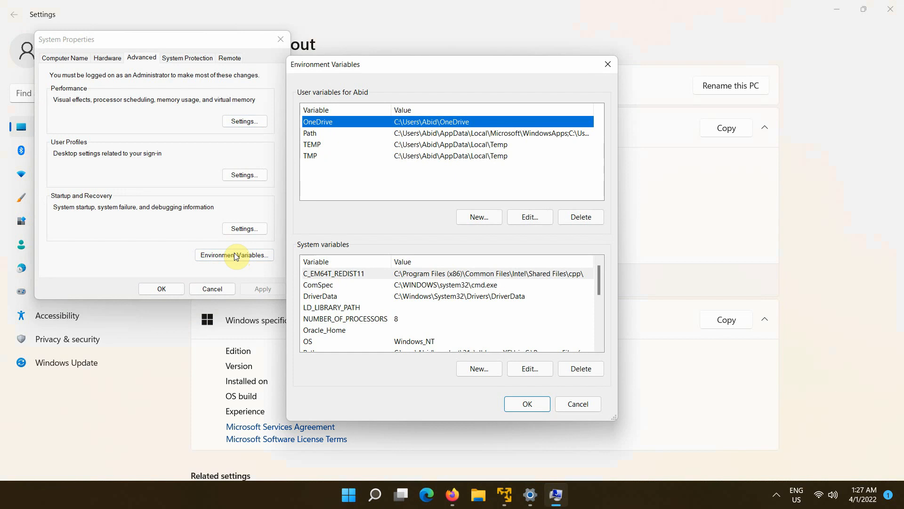
scroll(601, 292, down, 4)
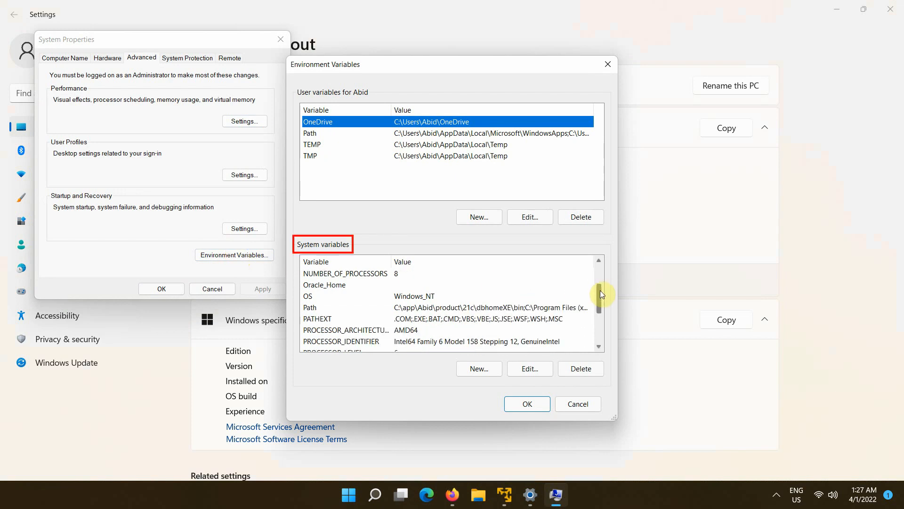
drag(601, 336, 601, 289)
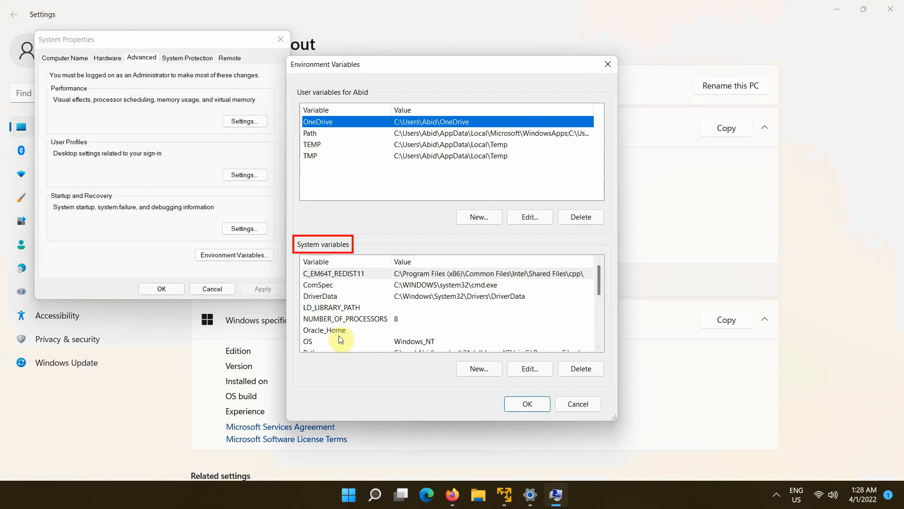
- Delete the Oracle_Home system variable, confirm the changes, and close Settings
click(327, 330)
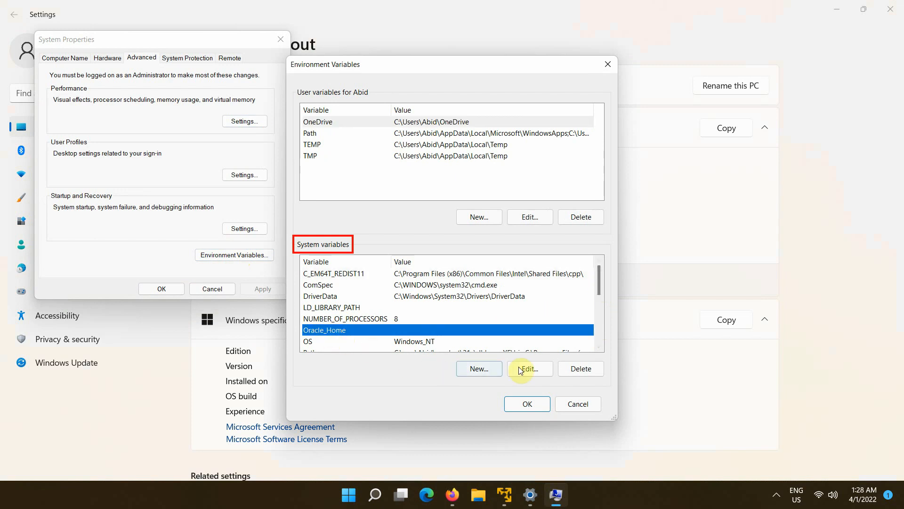
click(580, 370)
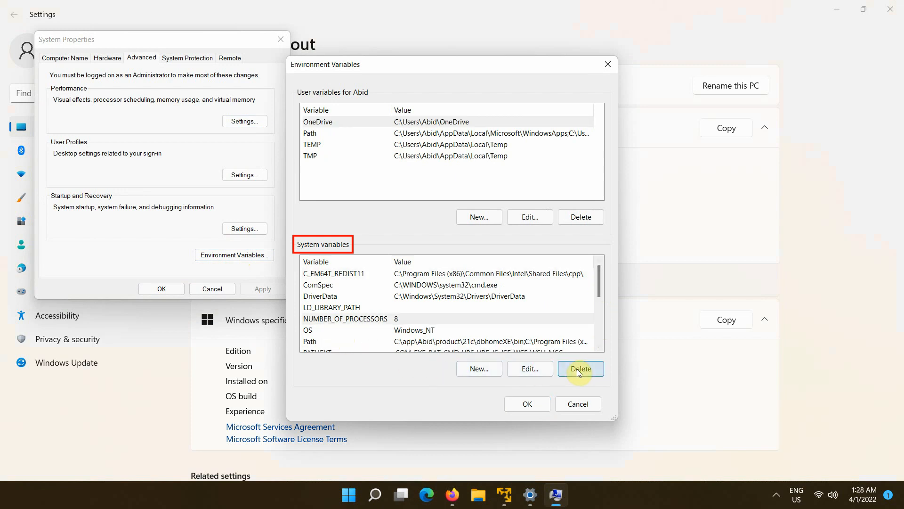
click(528, 404)
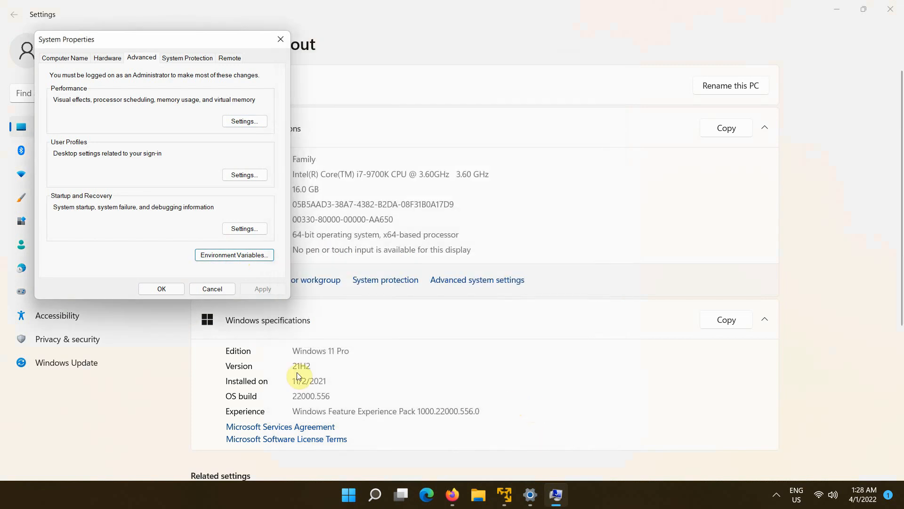
click(160, 288)
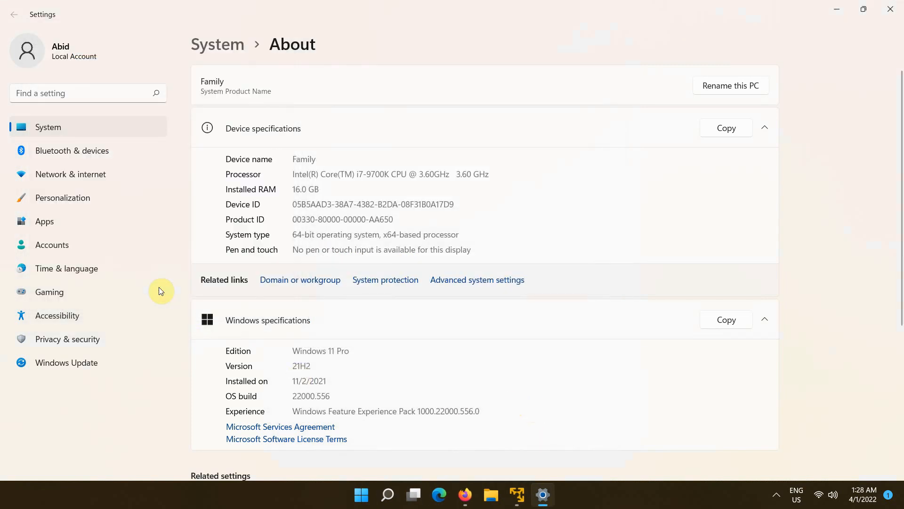
click(890, 8)
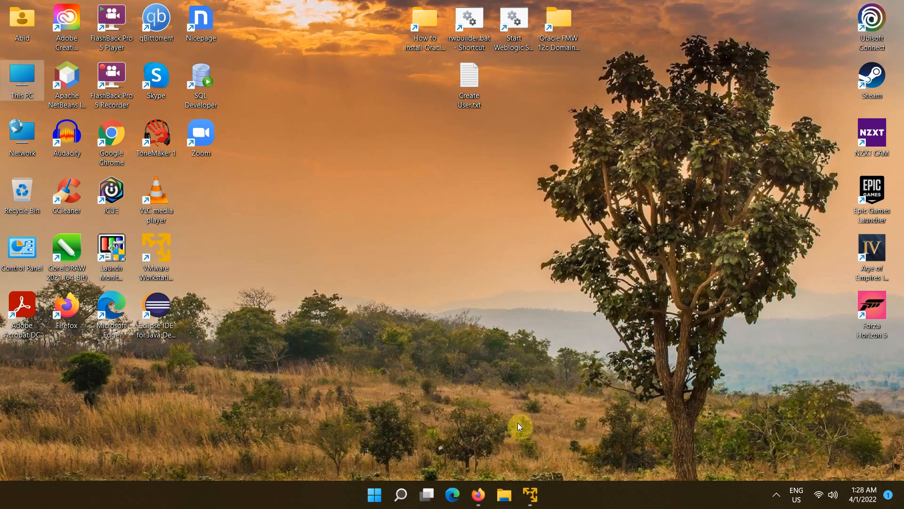
click(374, 494)
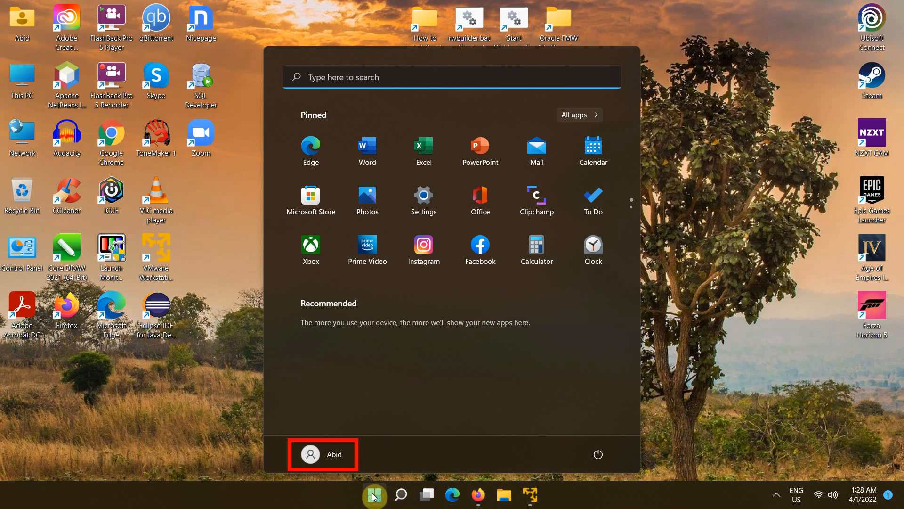
click(232, 354)
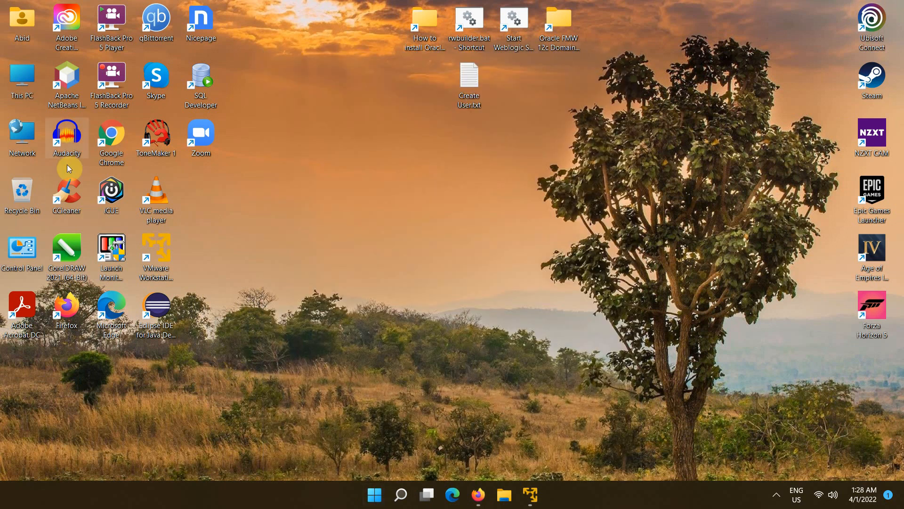
right_click(26, 75)
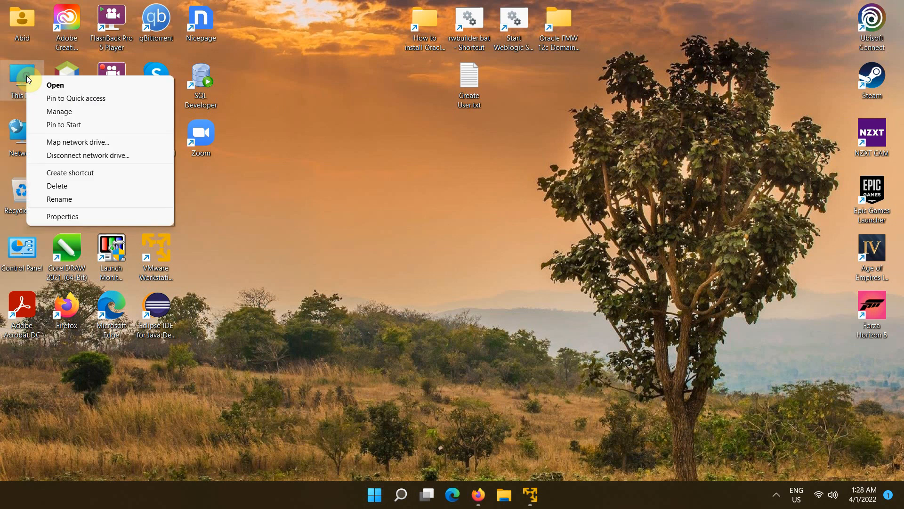
click(55, 112)
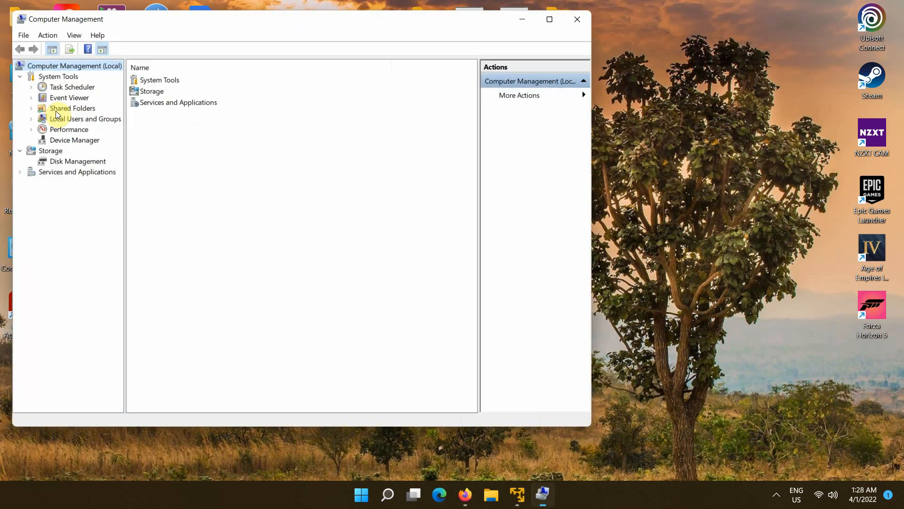
click(78, 121)
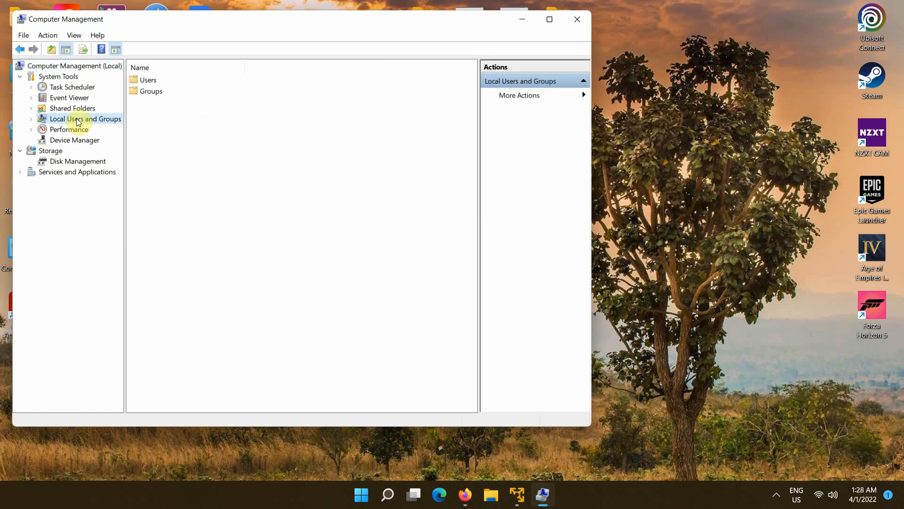
double_click(143, 80)
click(143, 81)
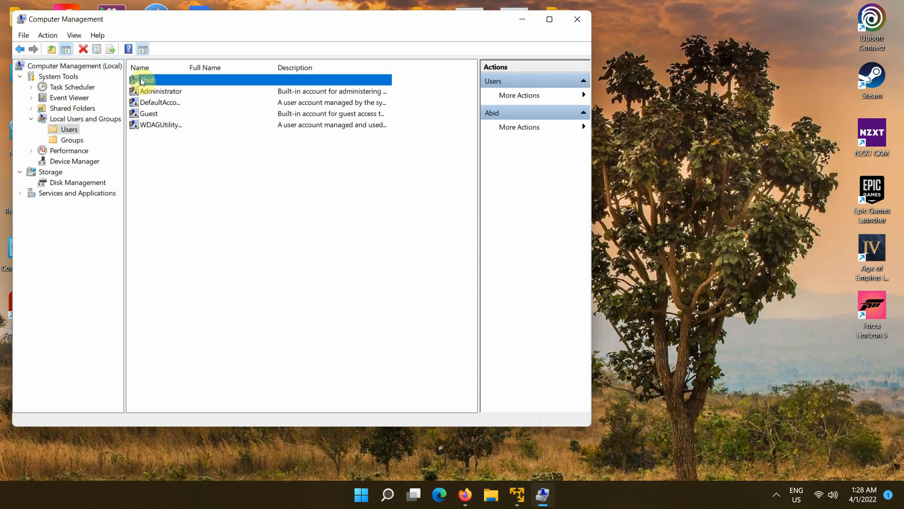
right_click(143, 81)
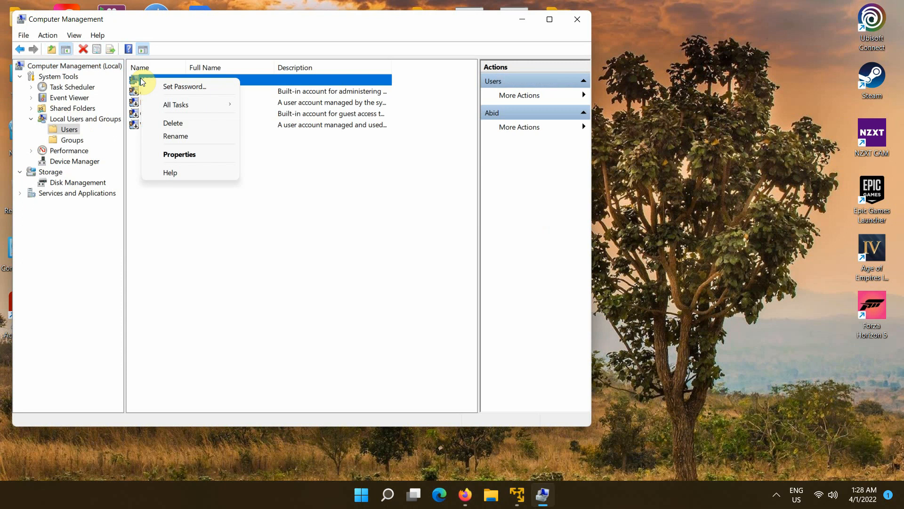
click(184, 154)
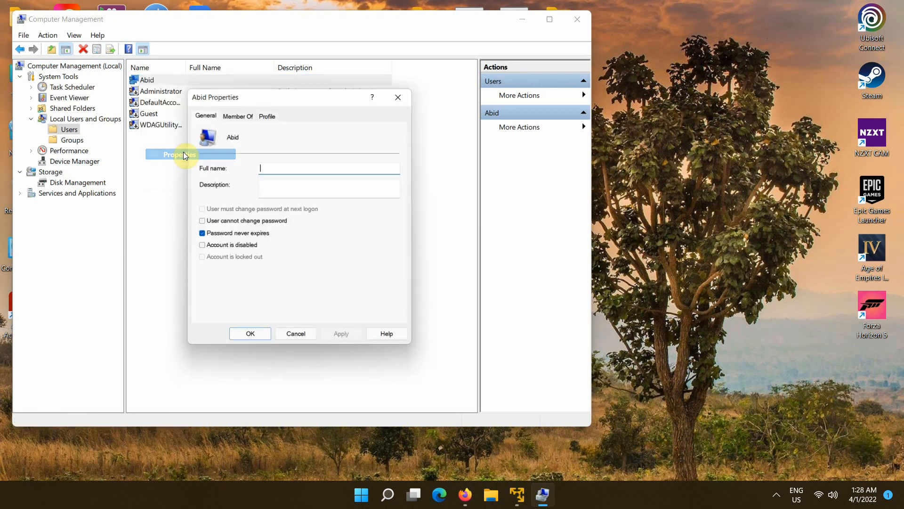
click(238, 114)
click(231, 144)
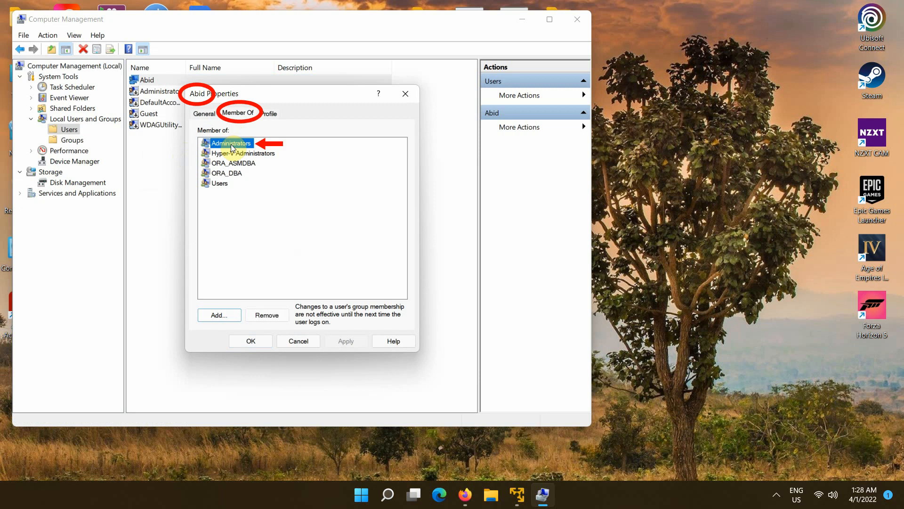
click(405, 94)
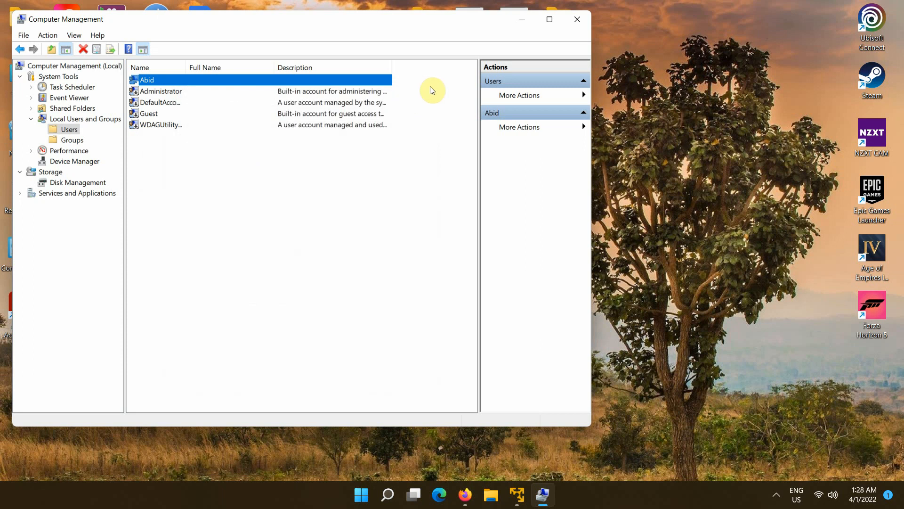
click(578, 21)
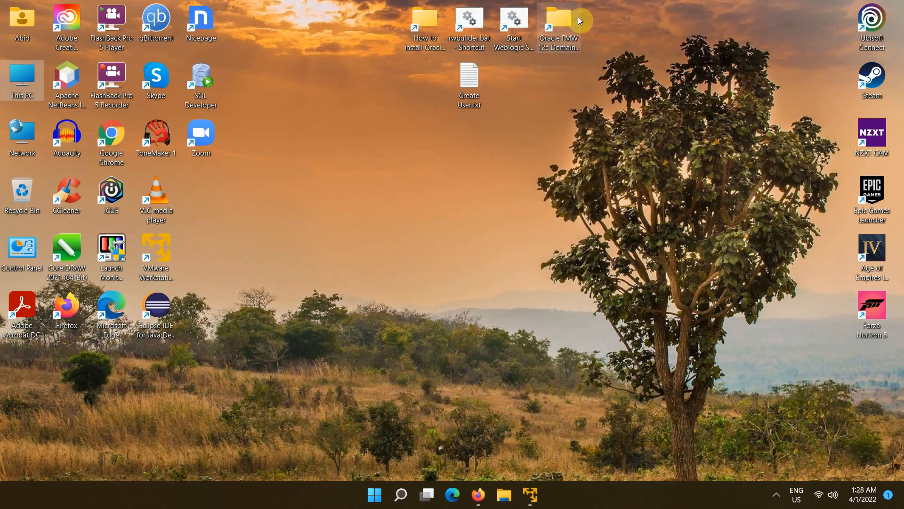
- Extract OracleXE213_Win64.zip in Downloads to its suggested folder
double_click(23, 76)
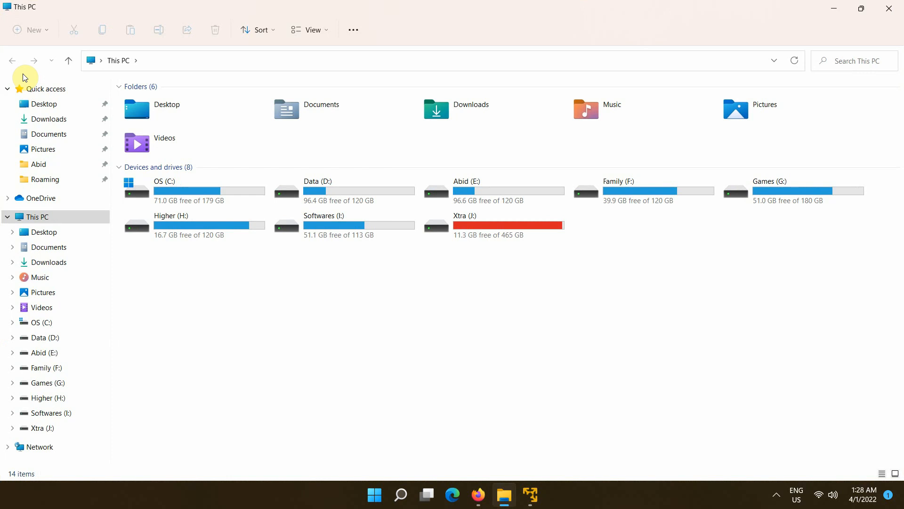
click(48, 120)
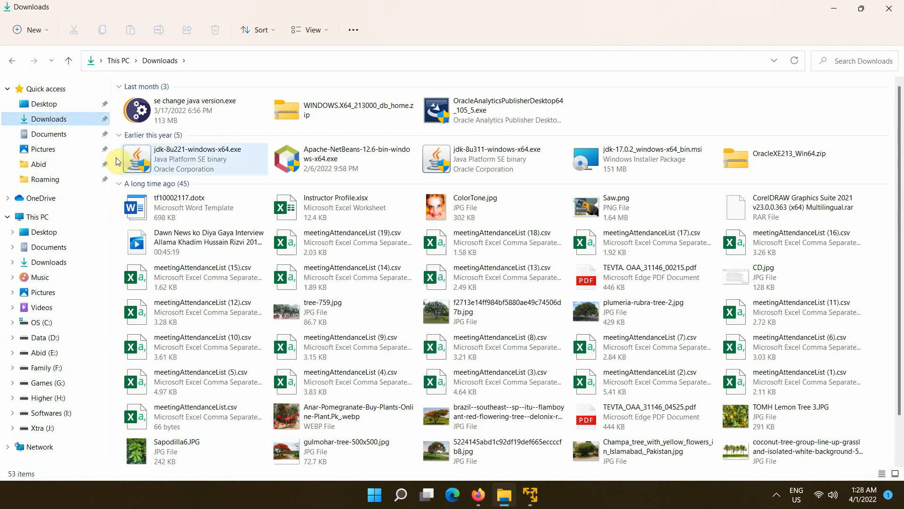
click(747, 161)
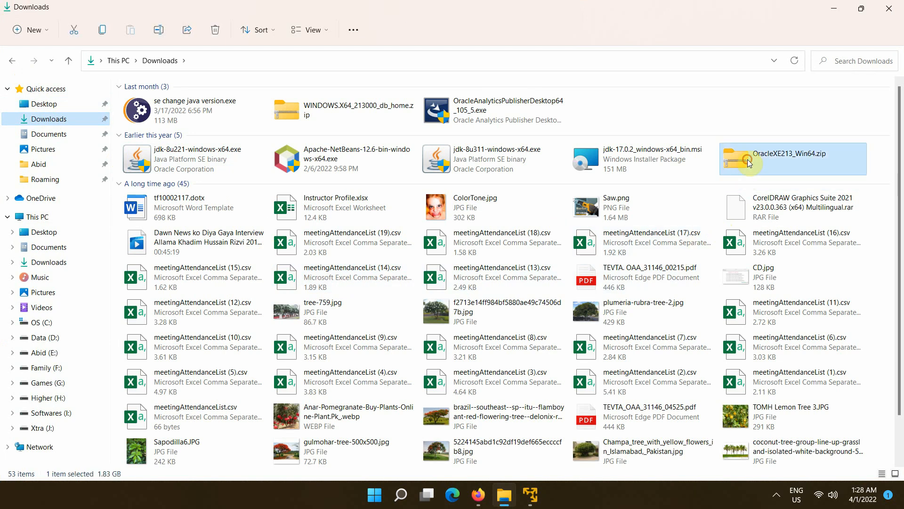
right_click(747, 159)
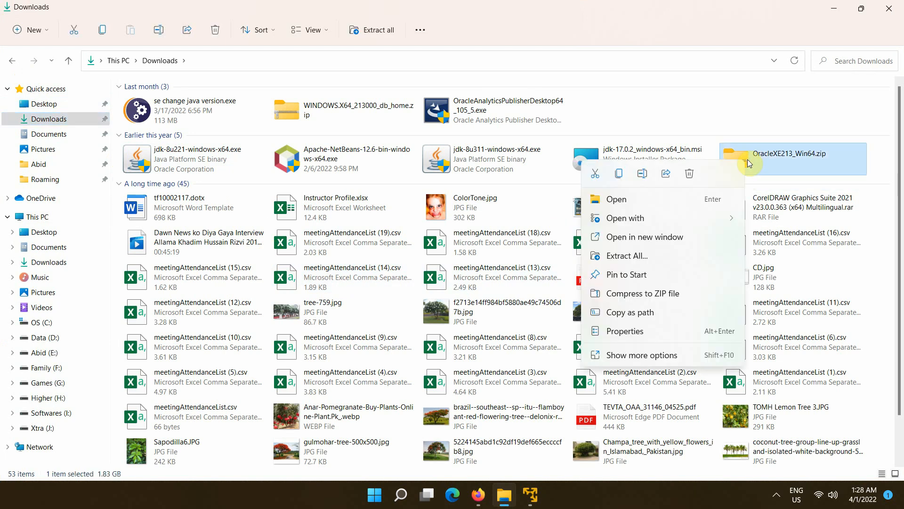
click(635, 256)
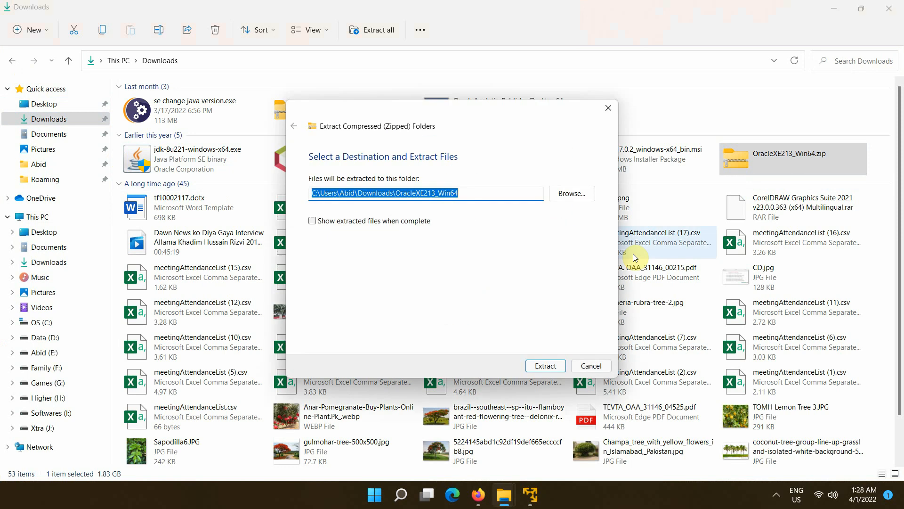
click(547, 366)
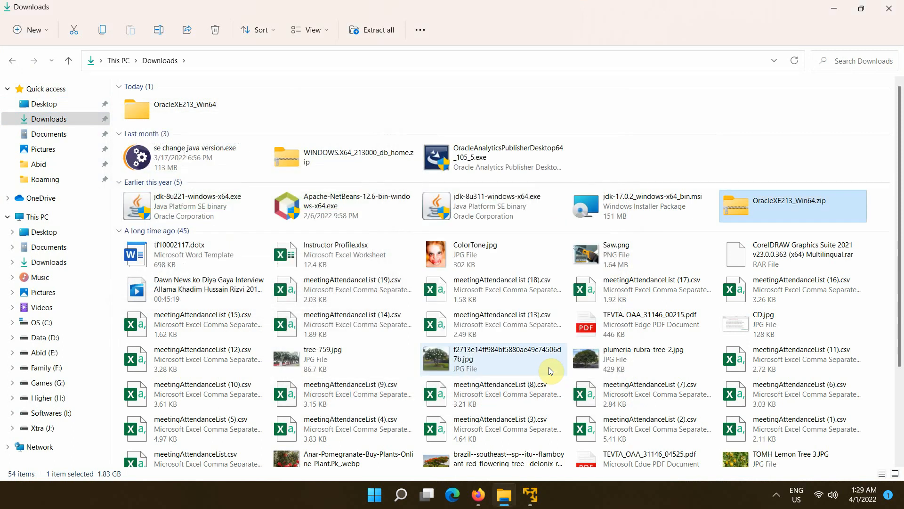
- Launch setup.exe from the extracted OracleXE213_Win64 folder
double_click(182, 104)
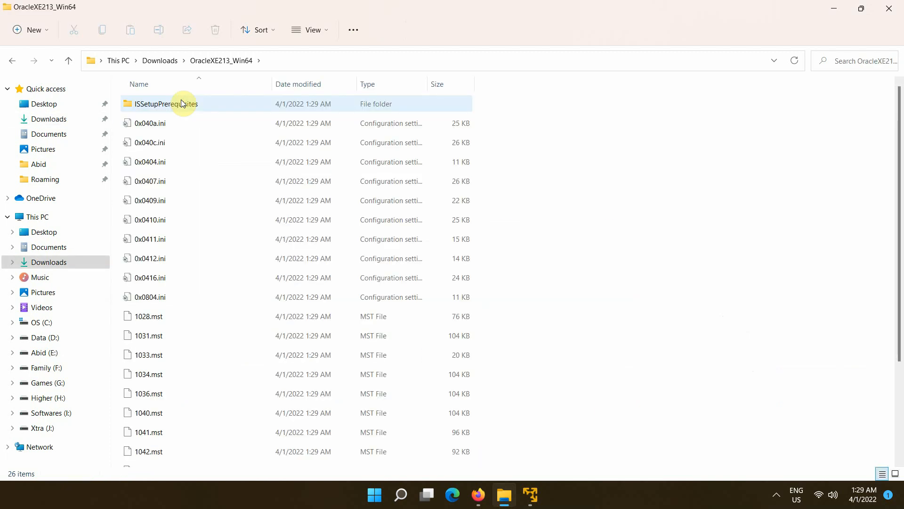
scroll(182, 103, down, 3)
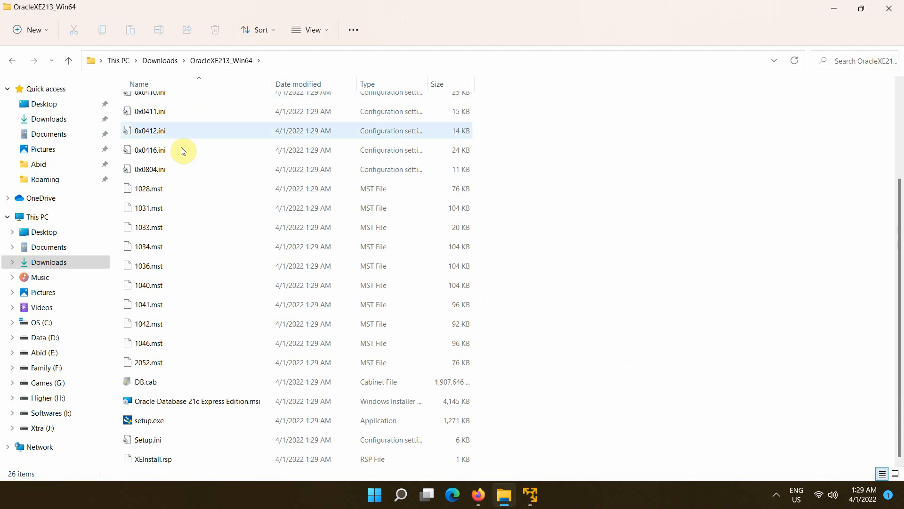
click(148, 421)
double_click(148, 421)
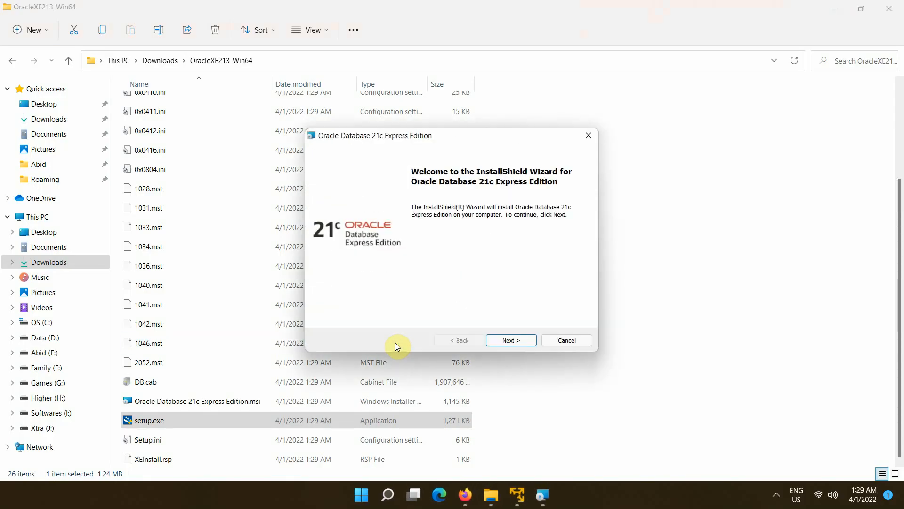
- Accept the license terms and keep the default destination folder
click(506, 343)
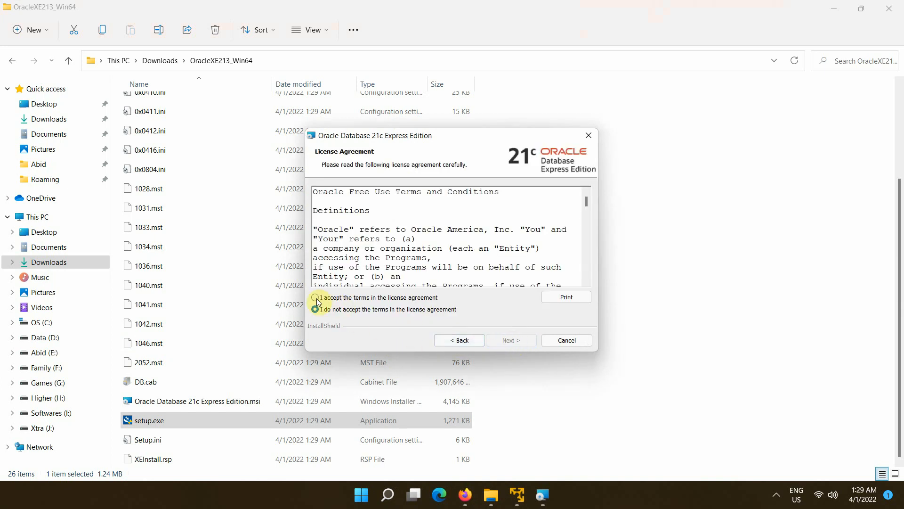
click(315, 298)
click(507, 342)
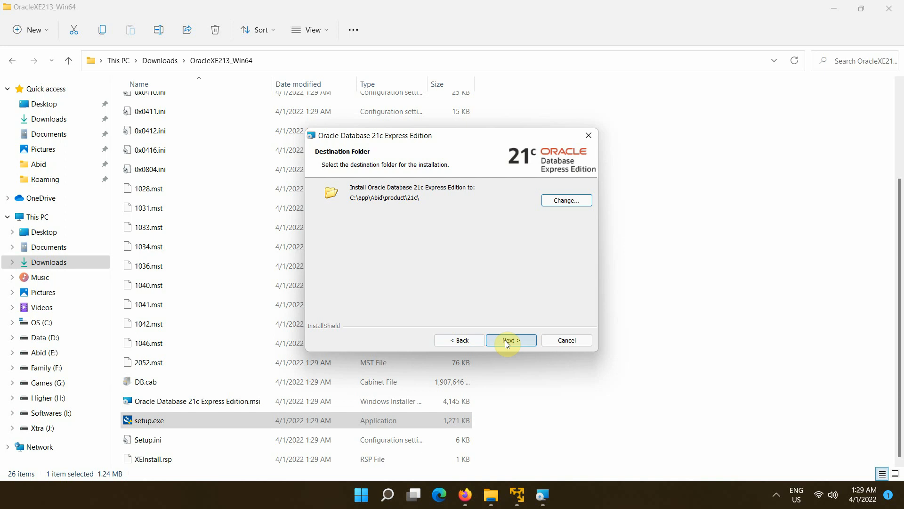
click(508, 342)
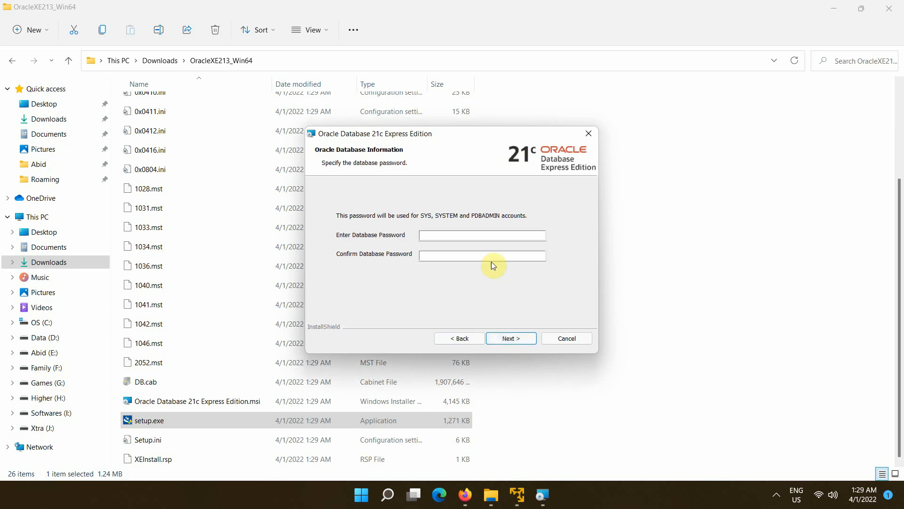
- Enter and confirm the database password, then continue to the Summary page
click(501, 235)
text(•••••)
key(Tab)
text(•••••)
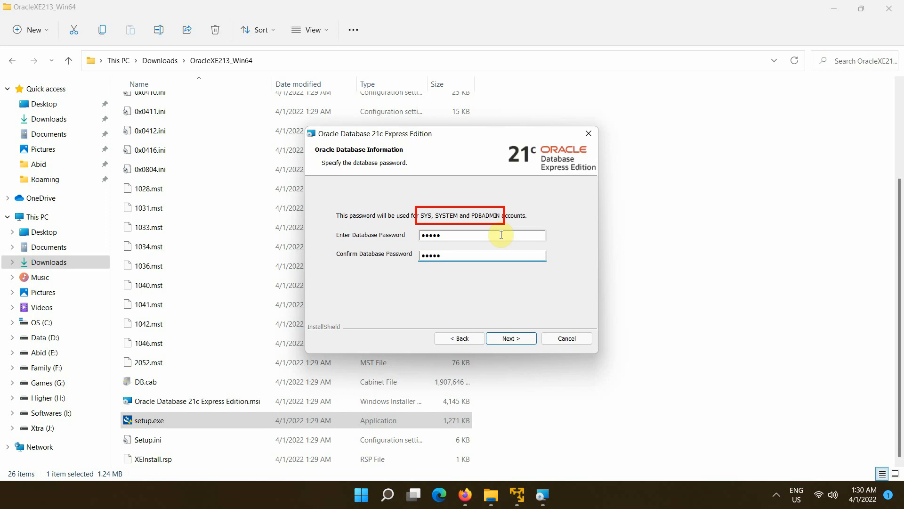
click(515, 339)
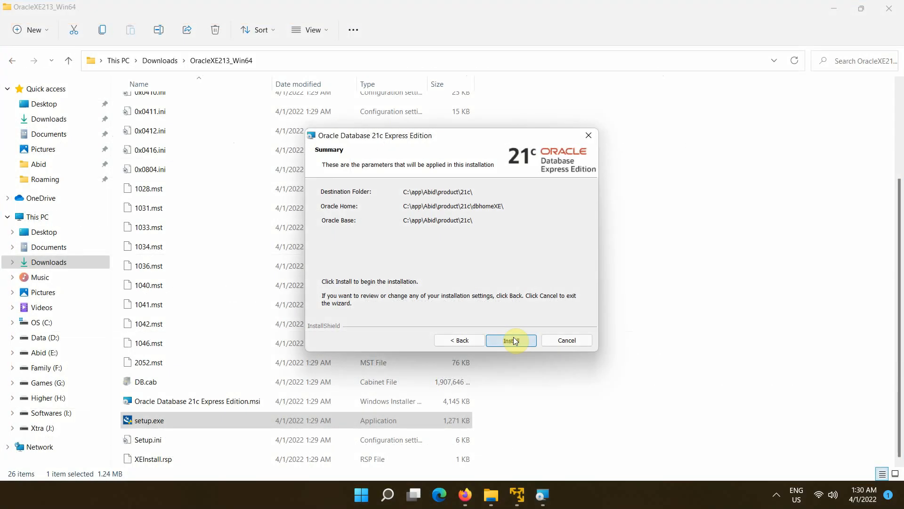
- Start the Oracle XE installation and close the Downloads folder window behind it
click(514, 340)
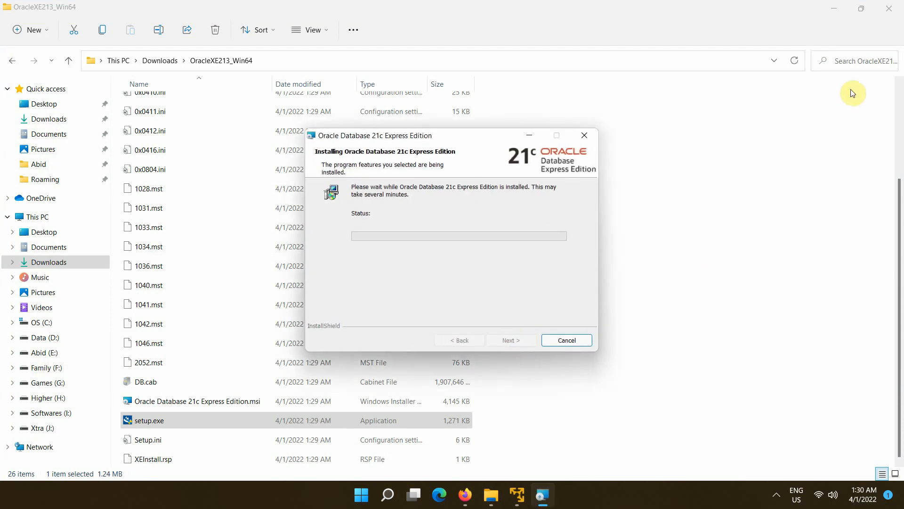
click(893, 9)
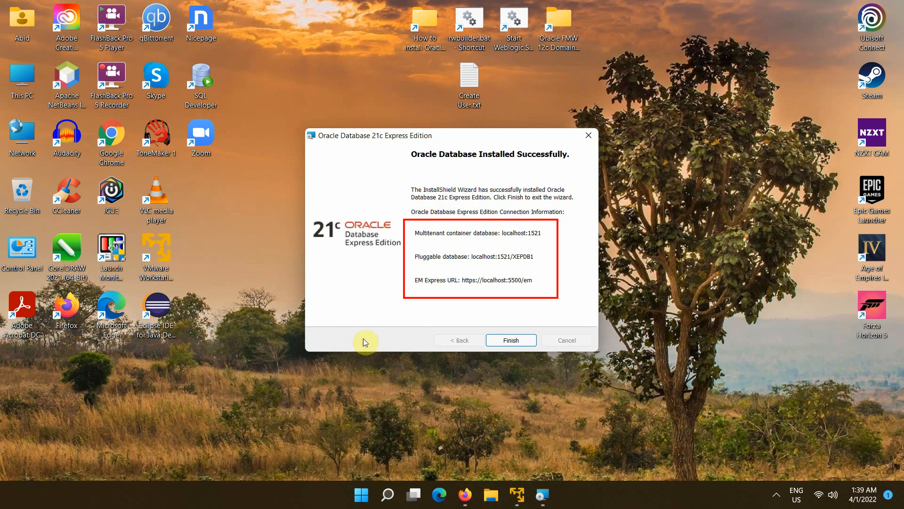
- Finish the successful installation and close the installer wizard
click(516, 342)
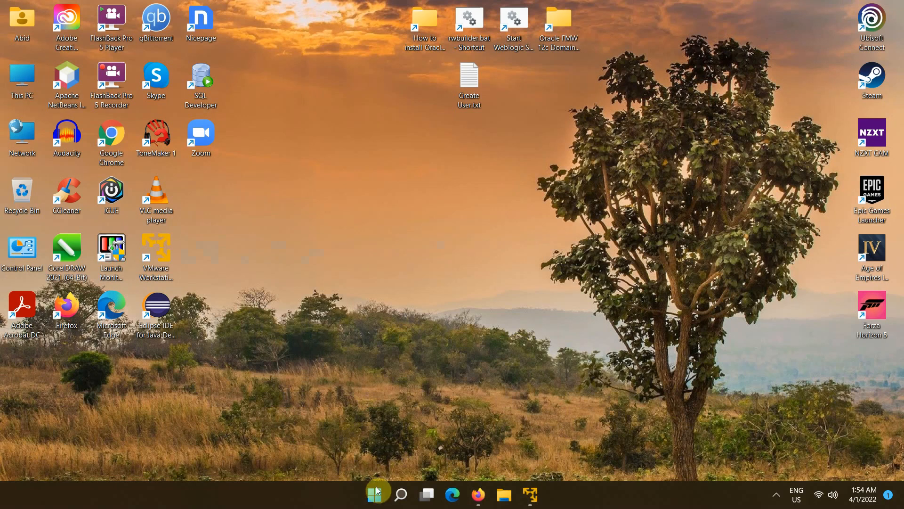
- Launch SQL Plus from the Start search and log in with '/as sysdba'
click(376, 492)
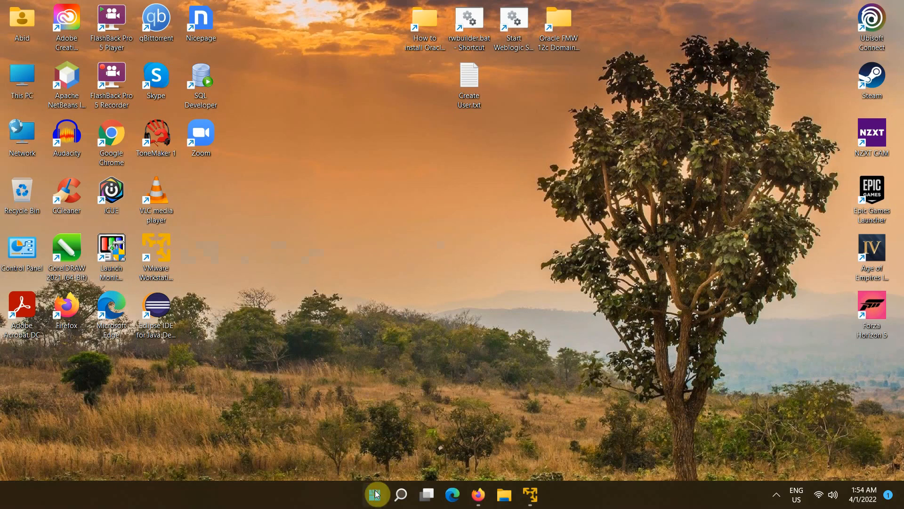
text(sql)
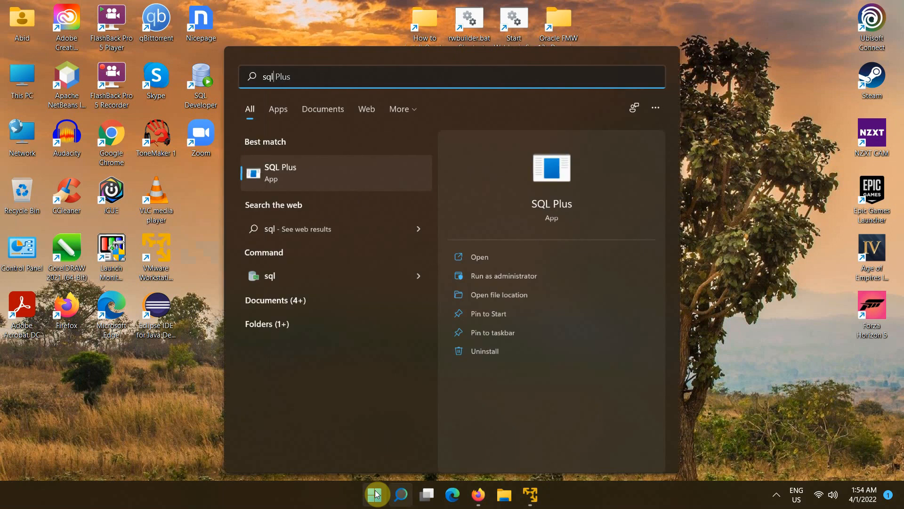
click(558, 174)
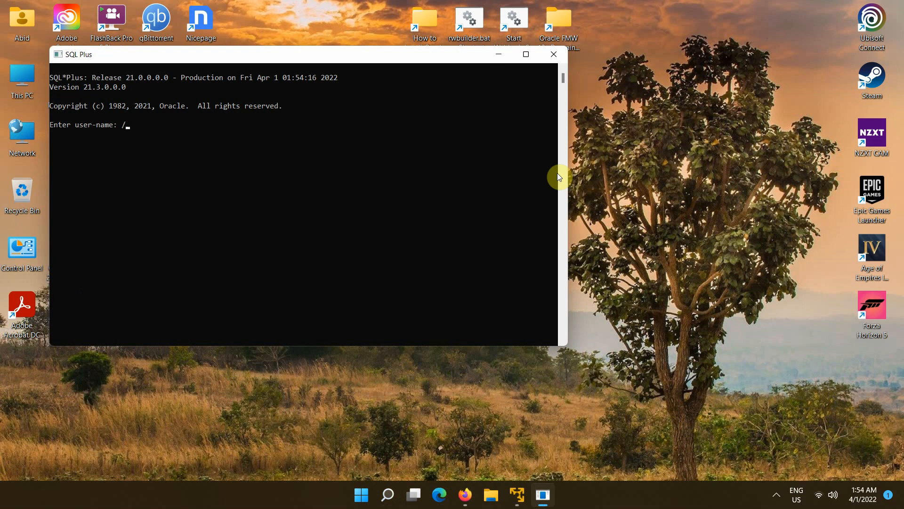
text(/as sysdba)
key(Return)
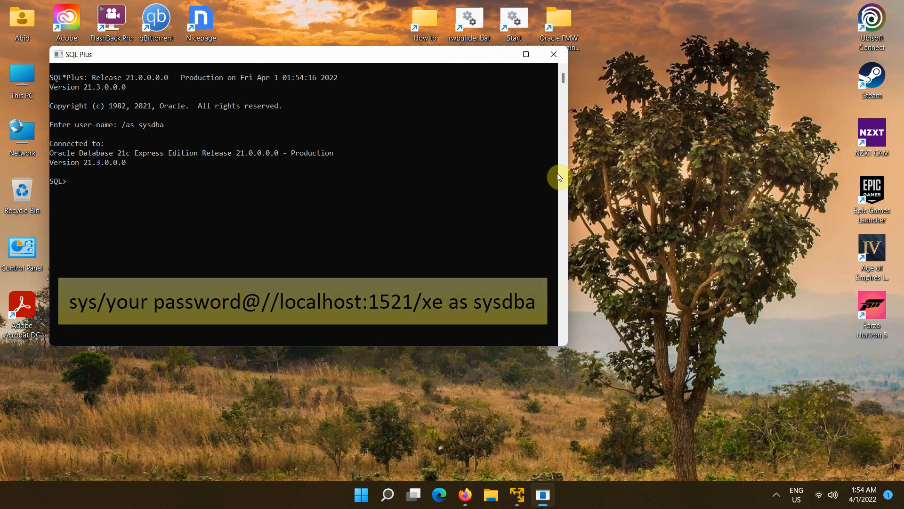
- Run 'show pdbs' to list PDB$SEED and XEPDB1, then issue 'connect' for a new login
text(s)
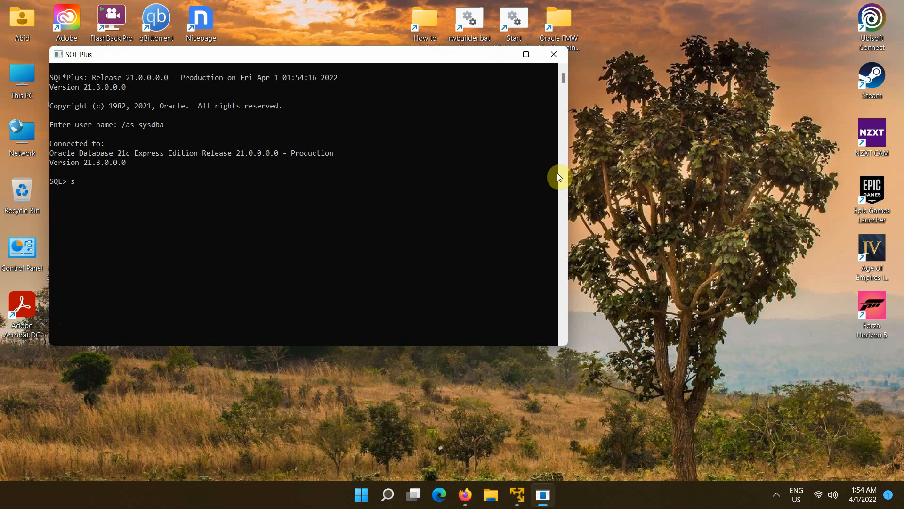
text(how pdbs)
key(Return)
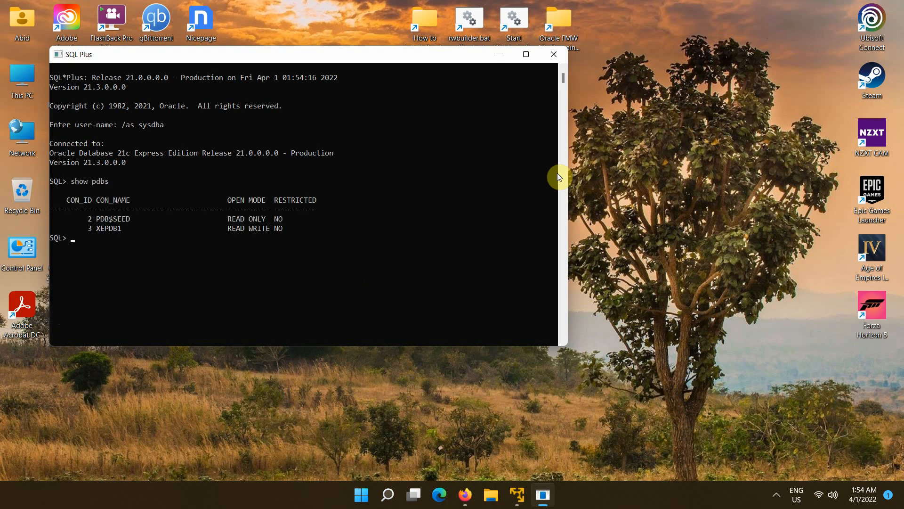
key(Return)
key(Return)
text(connect)
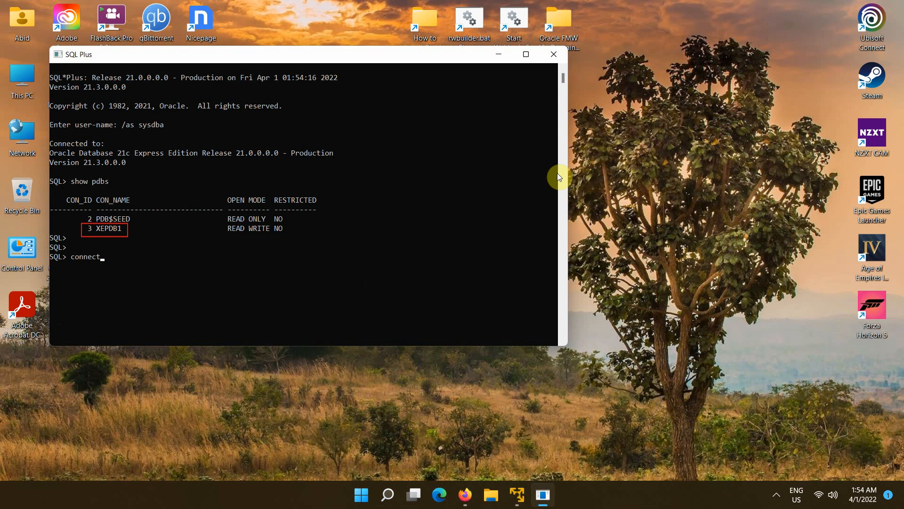
key(Return)
mouse_move(440, 56)
mouse_down()
mouse_move(436, 98)
mouse_move(412, 160)
mouse_up()
- Open Create User.txt and replace the XEPDB1 line's placeholders with user sys and the database password
click(469, 73)
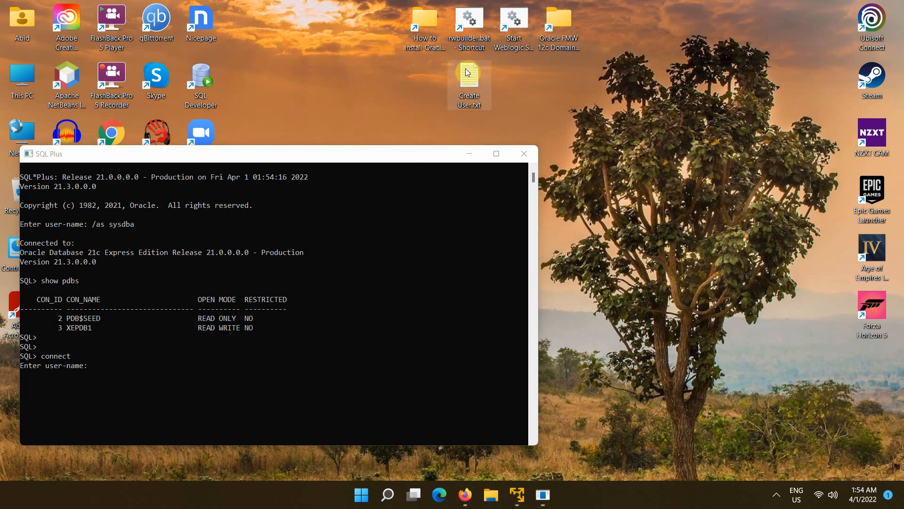
double_click(469, 73)
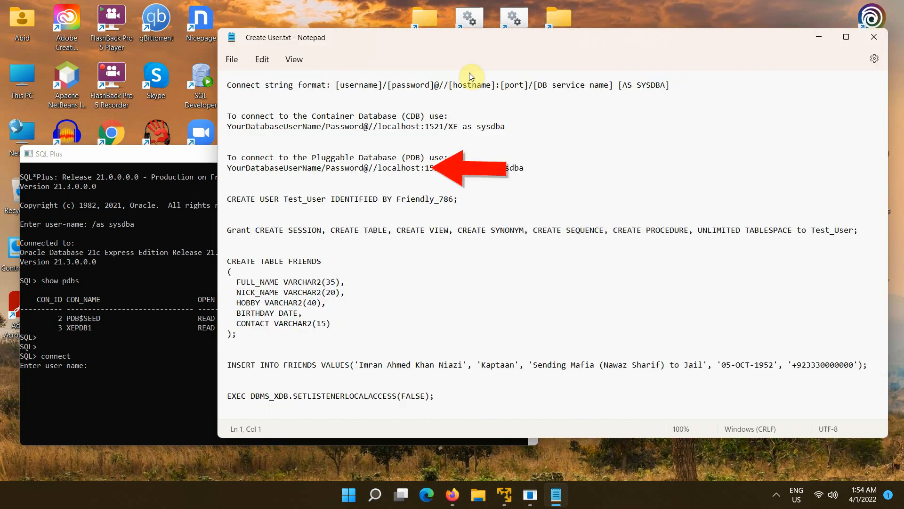
click(292, 167)
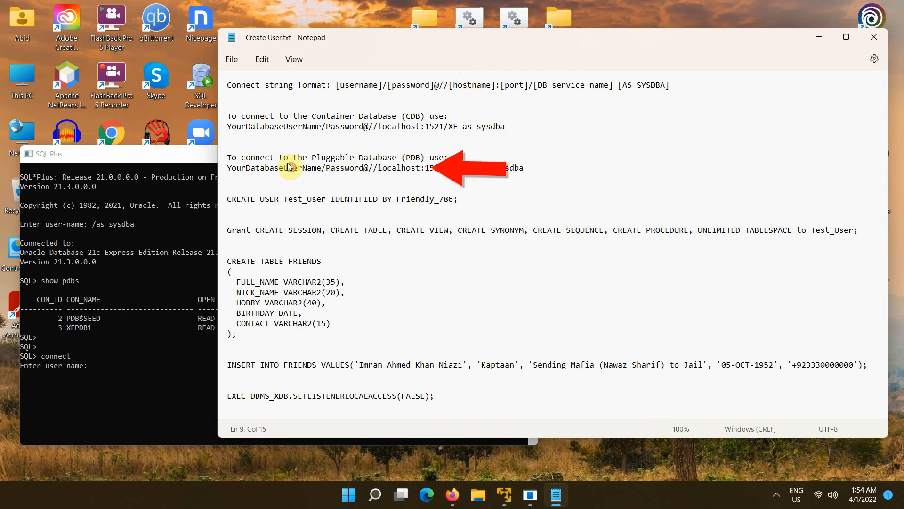
double_click(291, 167)
text(sys)
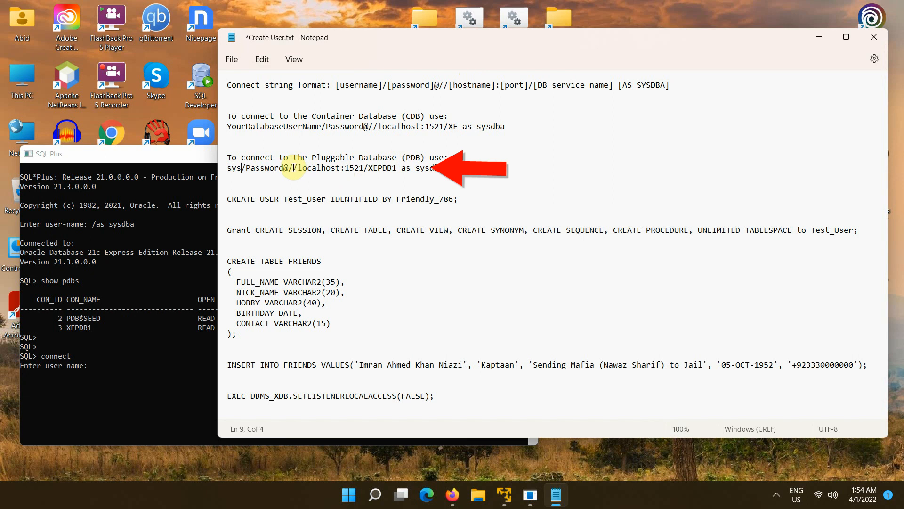
double_click(265, 169)
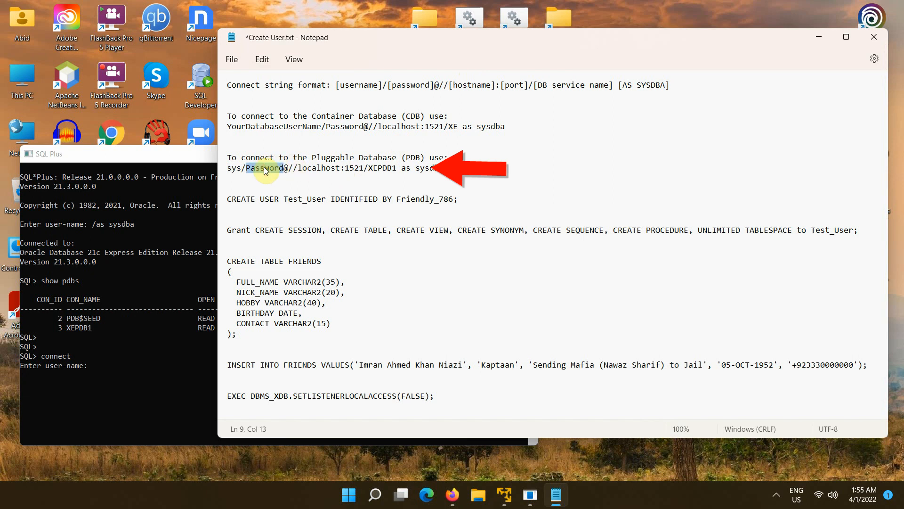
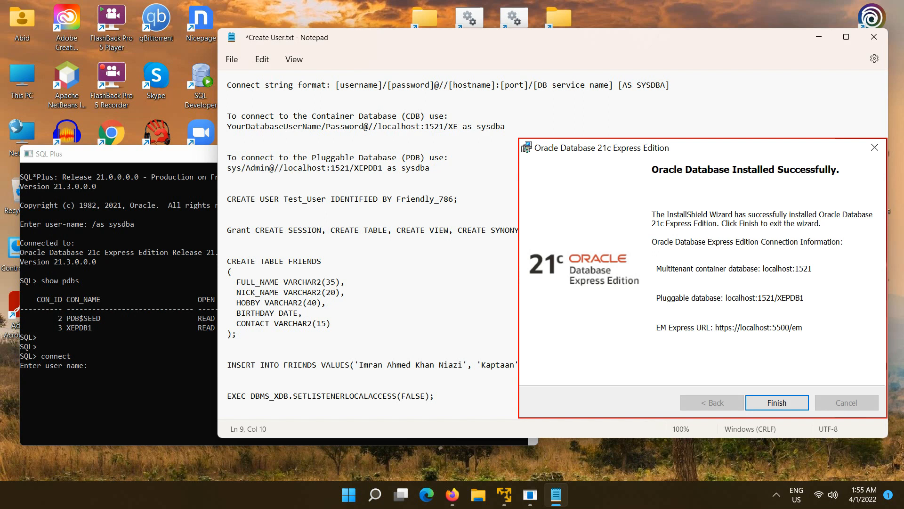
- Paste the localhost:1521/XEPDB1 sysdba connect line into SQL*Plus, which fails with ORA-12541
triple_click(270, 169)
right_click(271, 168)
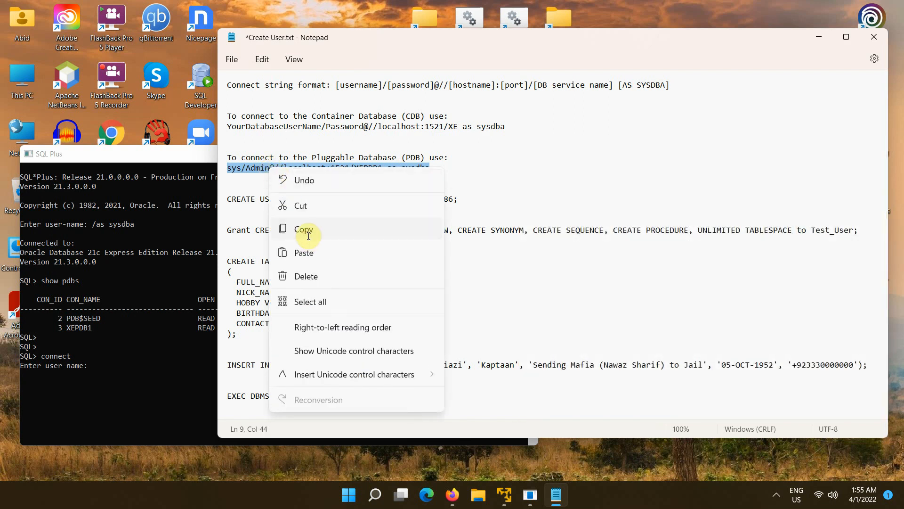
click(309, 239)
click(145, 363)
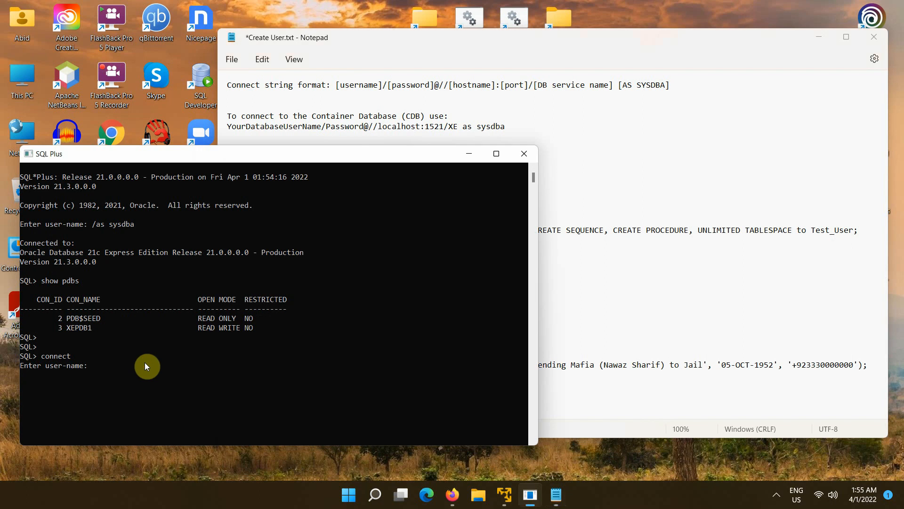
right_click(145, 363)
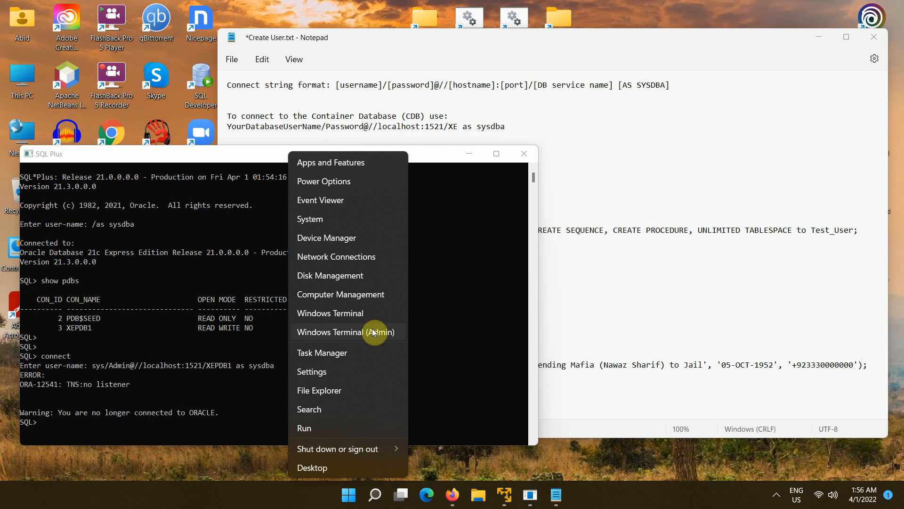
- Run lsnrctl status in an admin terminal to confirm the listener on 192.168.10.10:1521, then minimize it
click(374, 333)
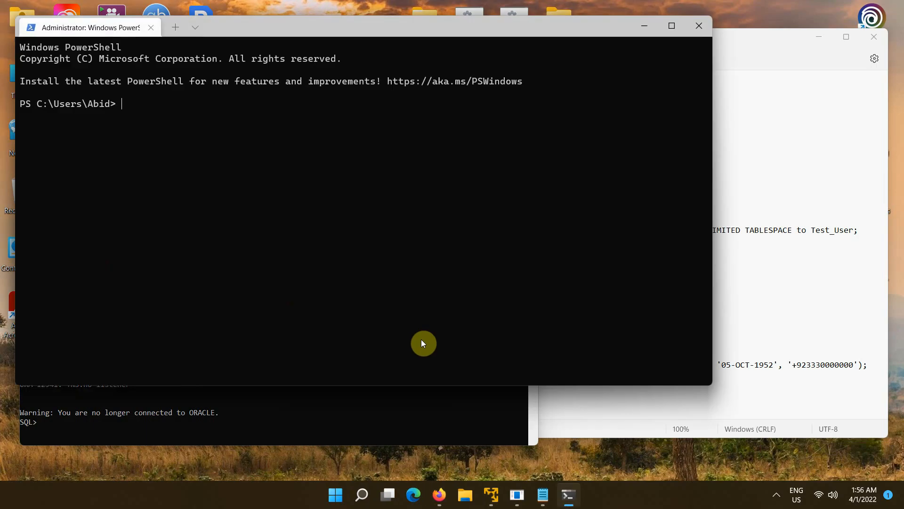
text(lsnrctl status)
key(Return)
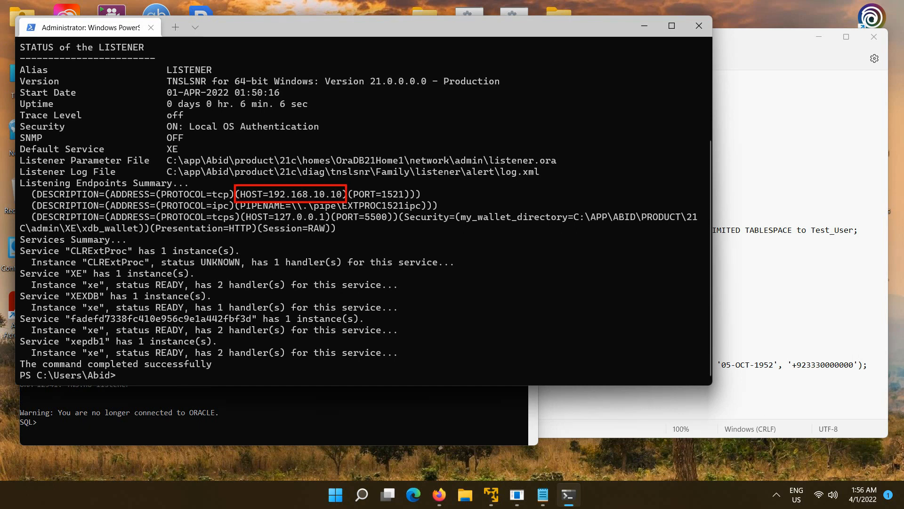
click(637, 30)
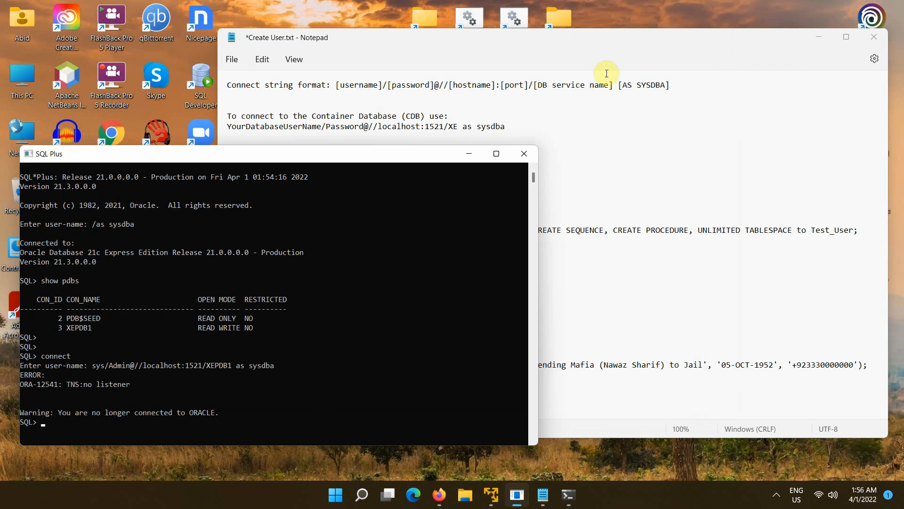
- Change the PDB connect line's host from localhost to 192.168.10.10 and copy the line
click(490, 113)
double_click(303, 168)
text(192)
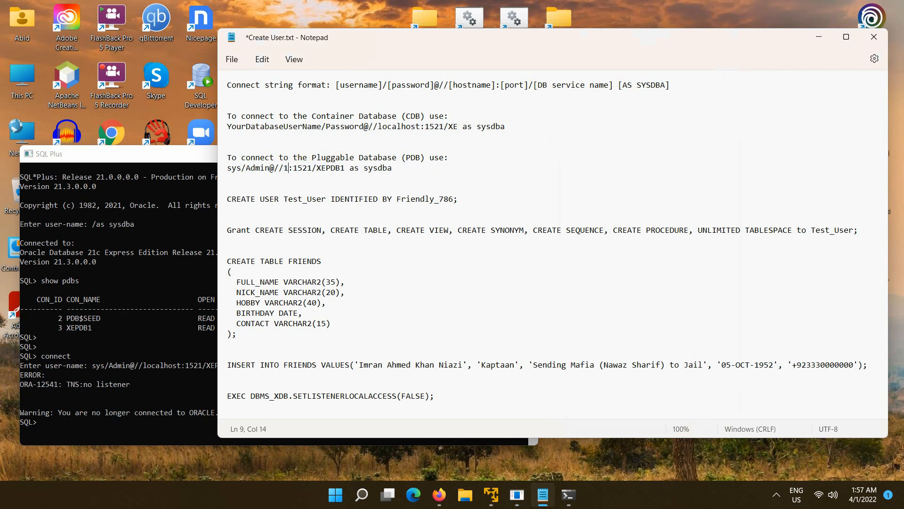
text(.168.1)
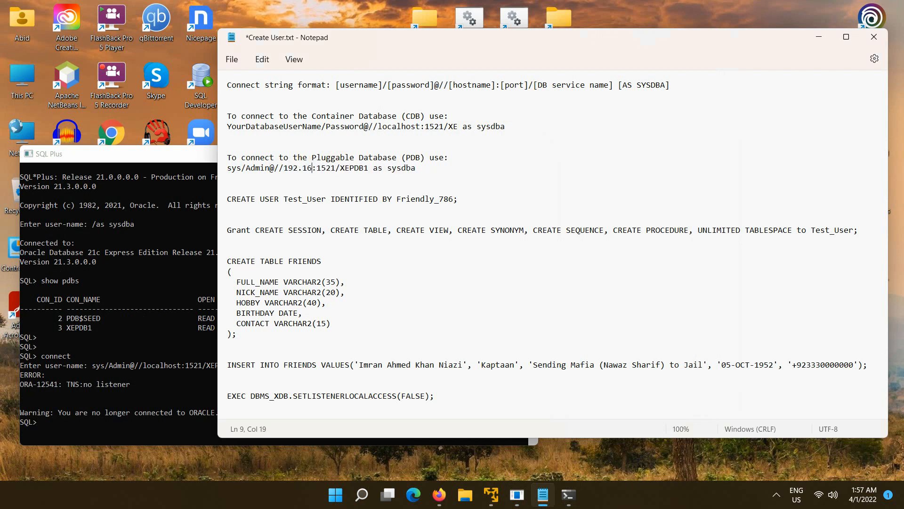
text(0.10)
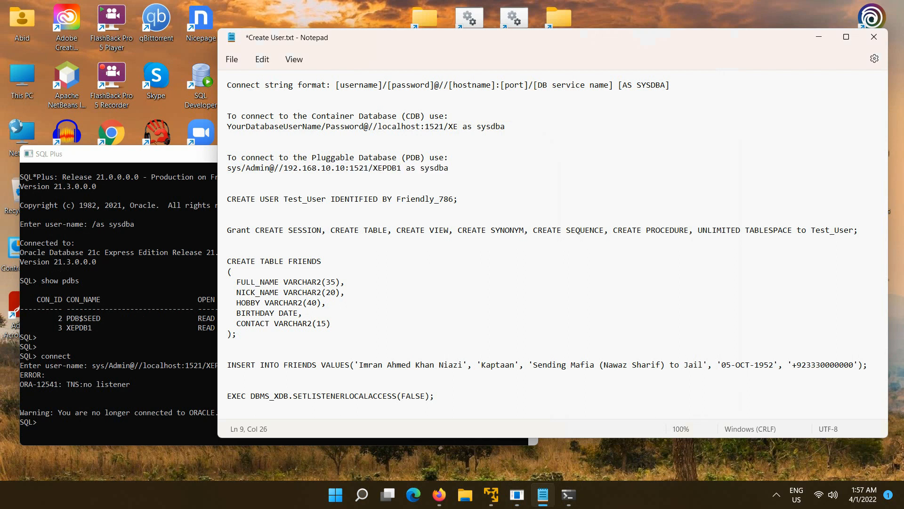
triple_click(305, 168)
key(super+c)
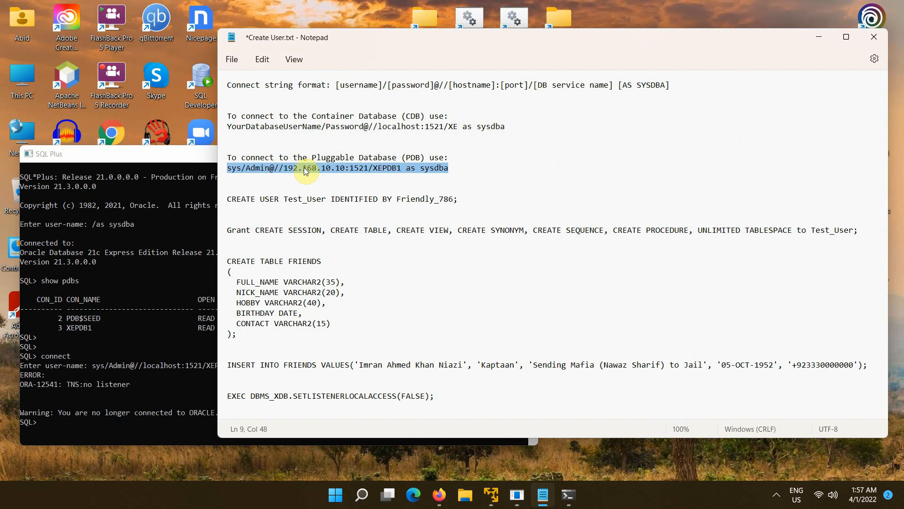
right_click(304, 168)
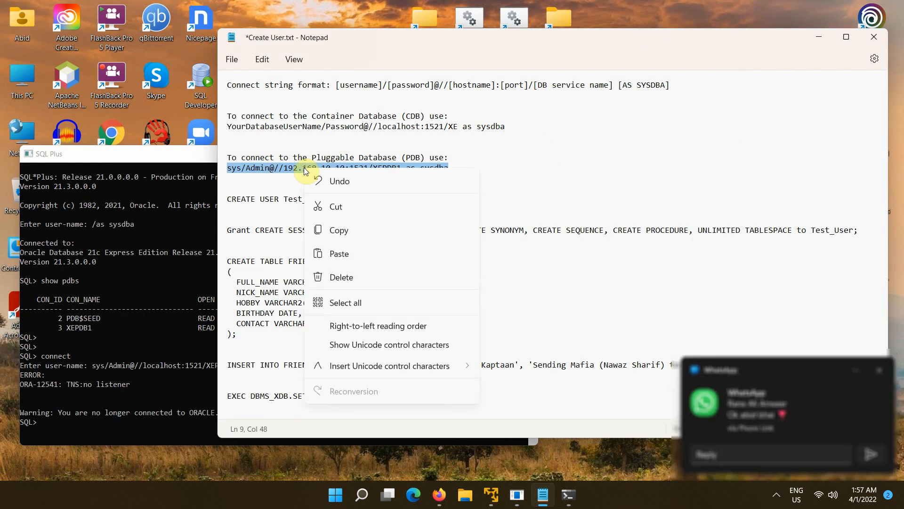
click(337, 230)
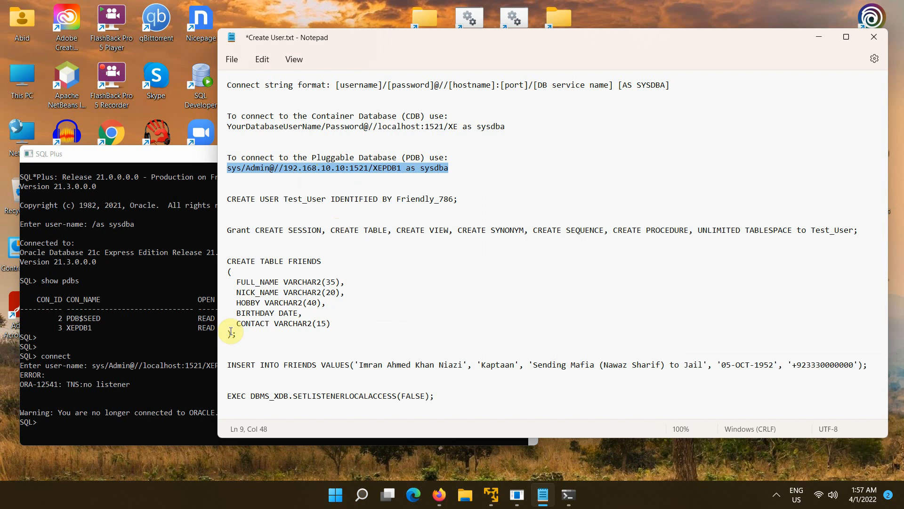
- Connect SQL*Plus as sysdba to 192.168.10.10:1521/XEPDB1 using the copied line
click(129, 366)
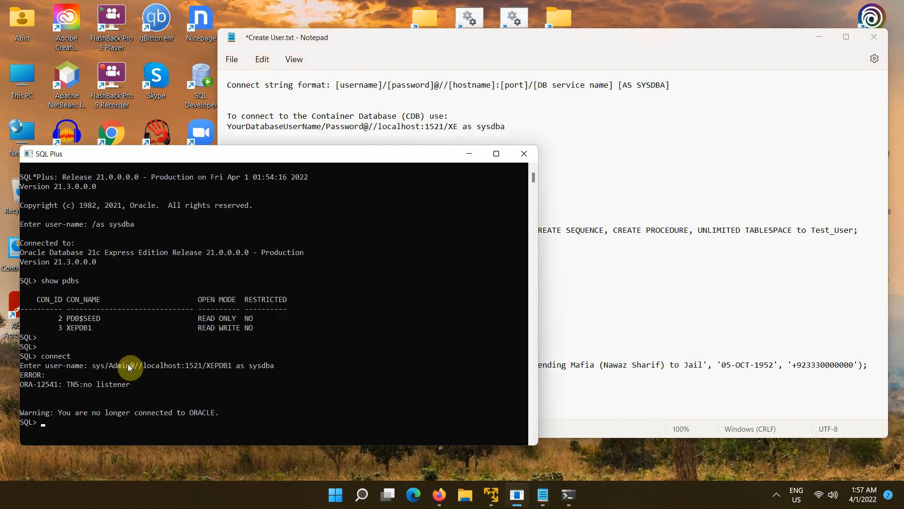
text(connect)
key(Return)
right_click(128, 363)
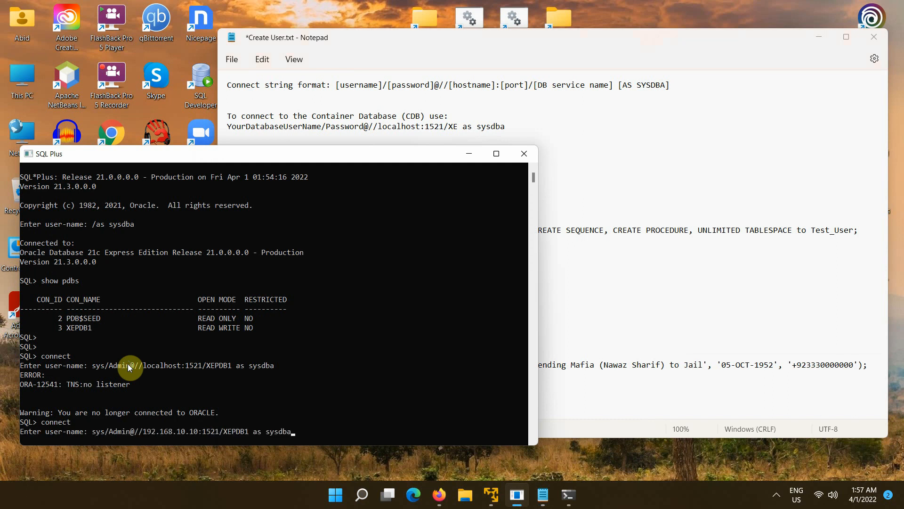
key(Return)
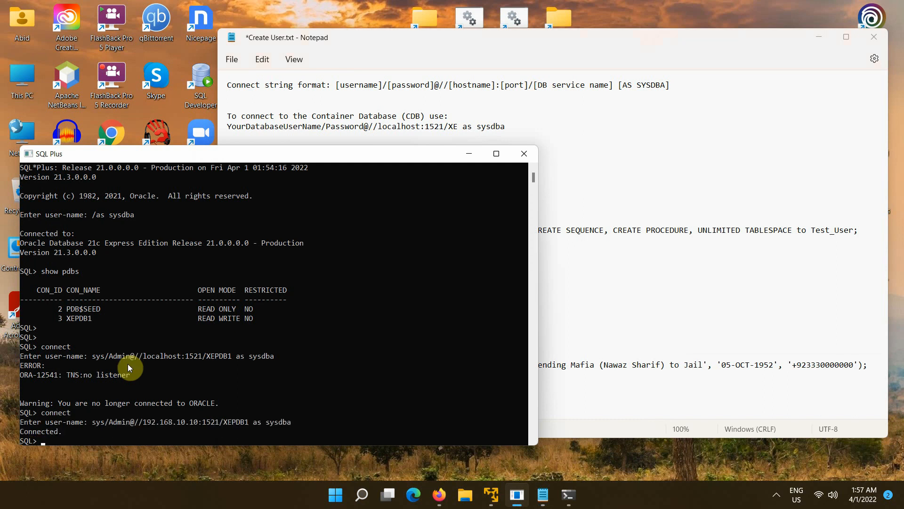
key(Return)
key(Return)
key(Return)
key(Return)
key(Return)
key(Return)
key(Return)
key(Return)
key(Return)
key(Return)
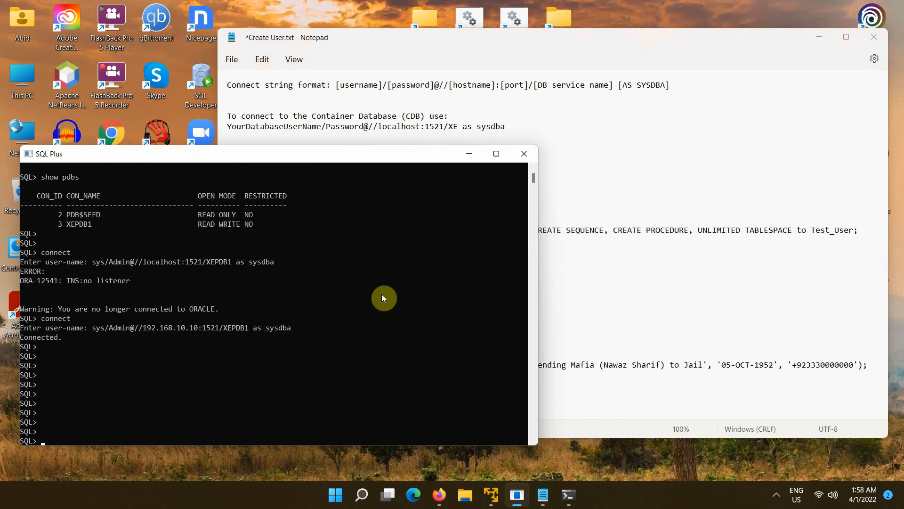
- Run the CREATE USER statement for Test_User copied from the Notepad script
click(561, 213)
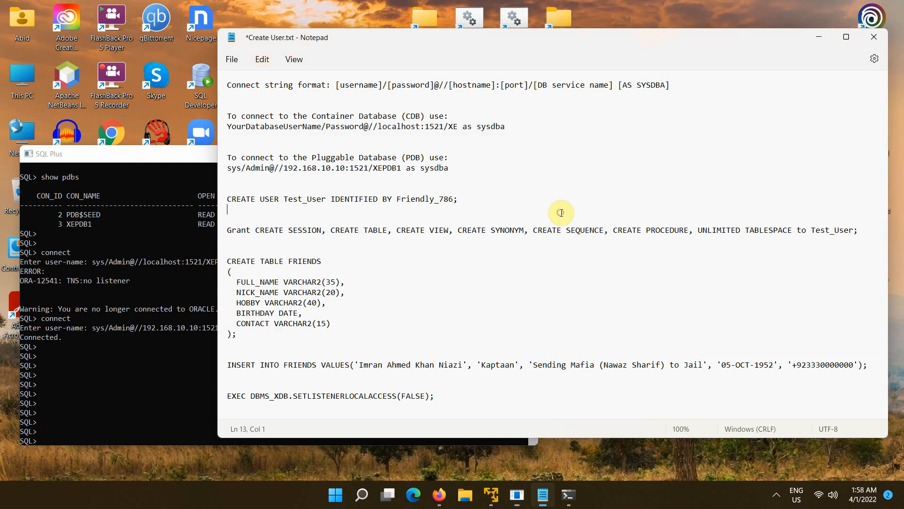
triple_click(406, 200)
key(shift+Left)
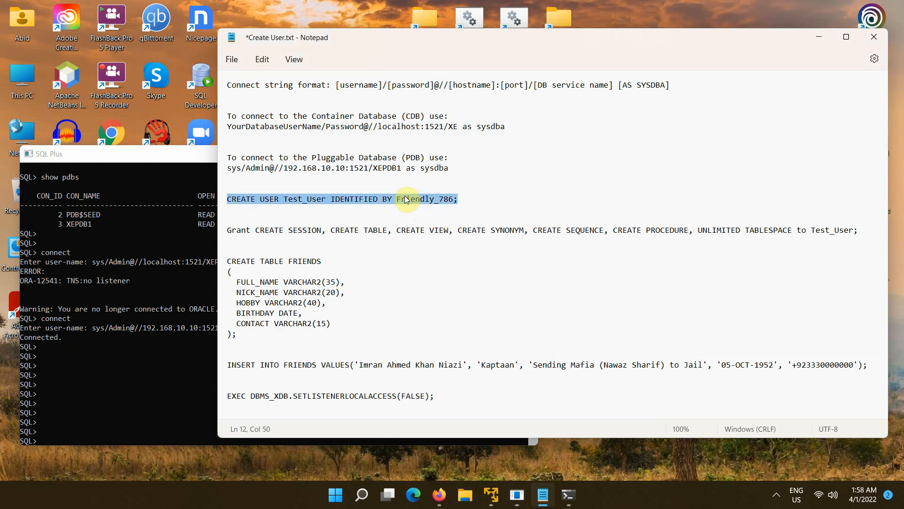
right_click(405, 196)
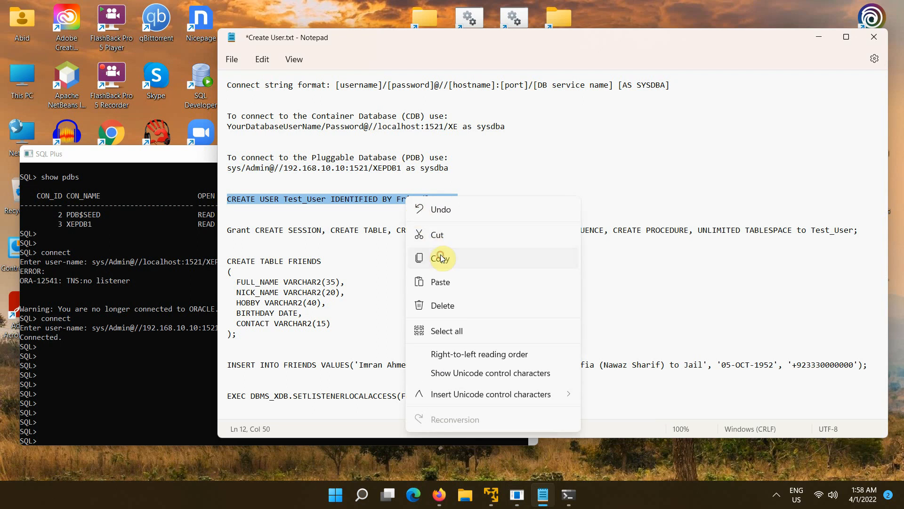
click(440, 254)
click(75, 414)
right_click(75, 414)
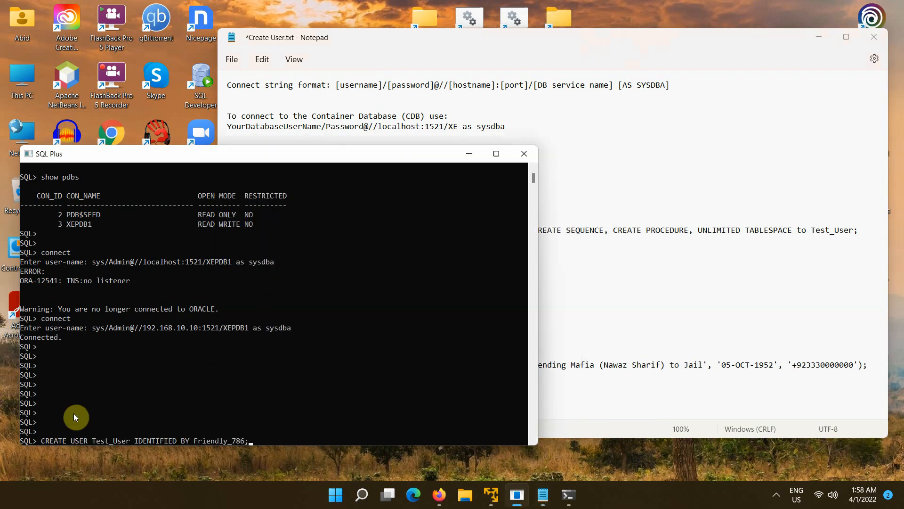
key(Return)
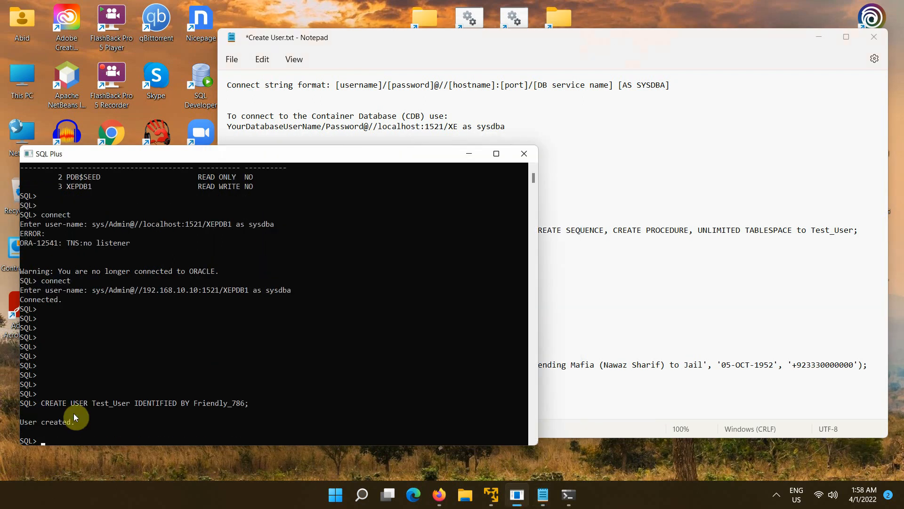
- Run the Grant statement giving Test_User session, table, view, synonym, sequence, procedure and unlimited tablespace privileges
click(574, 257)
triple_click(569, 230)
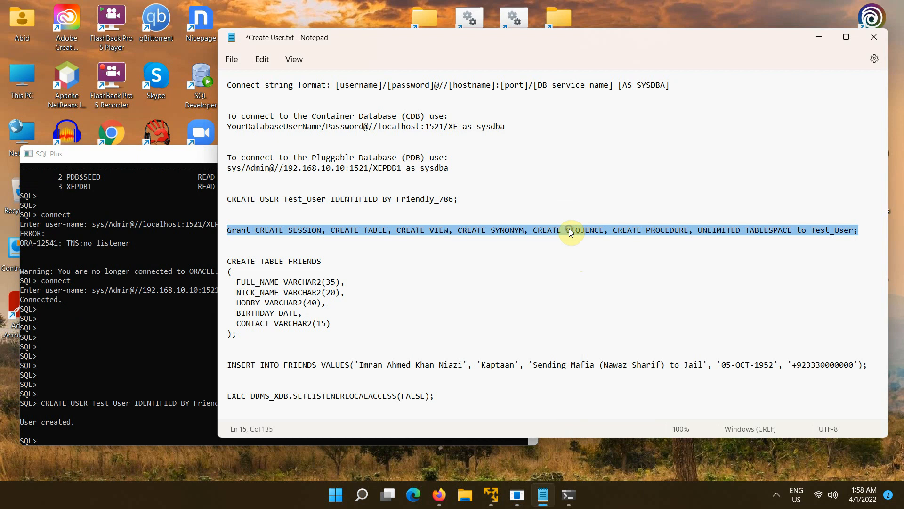
right_click(569, 231)
click(597, 292)
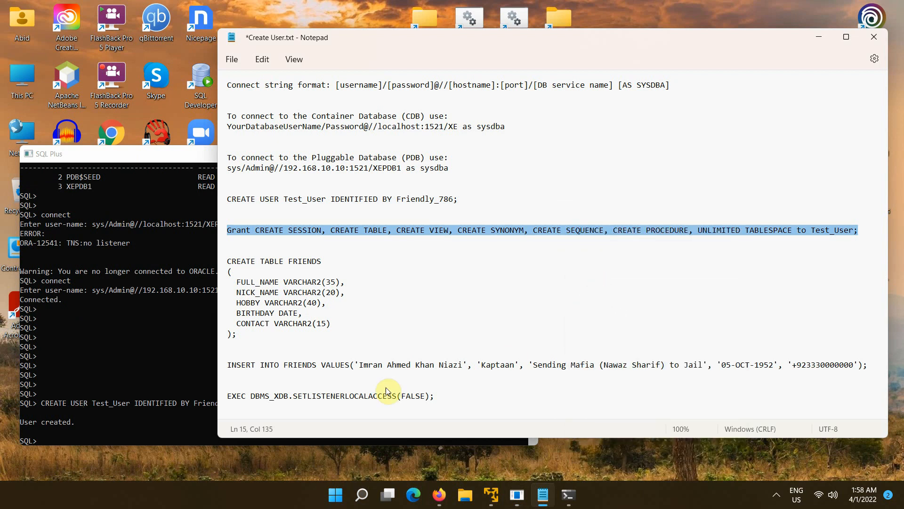
click(94, 427)
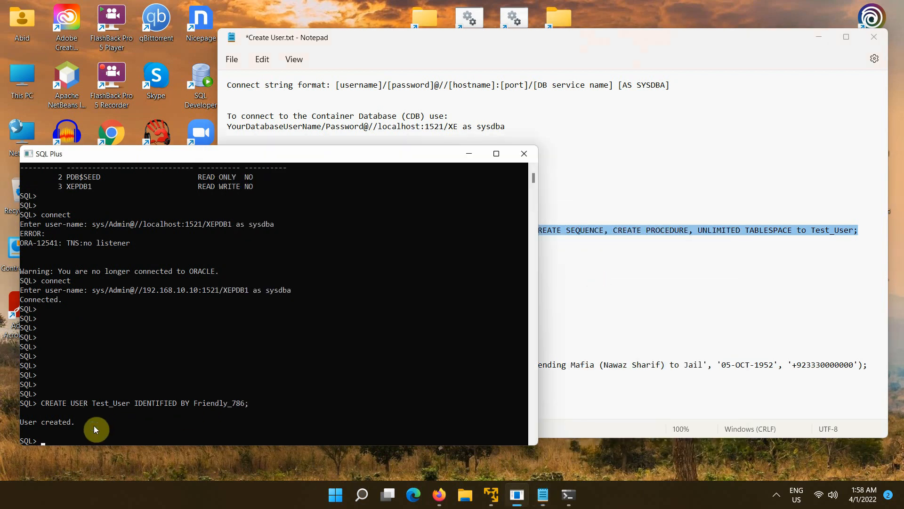
right_click(94, 426)
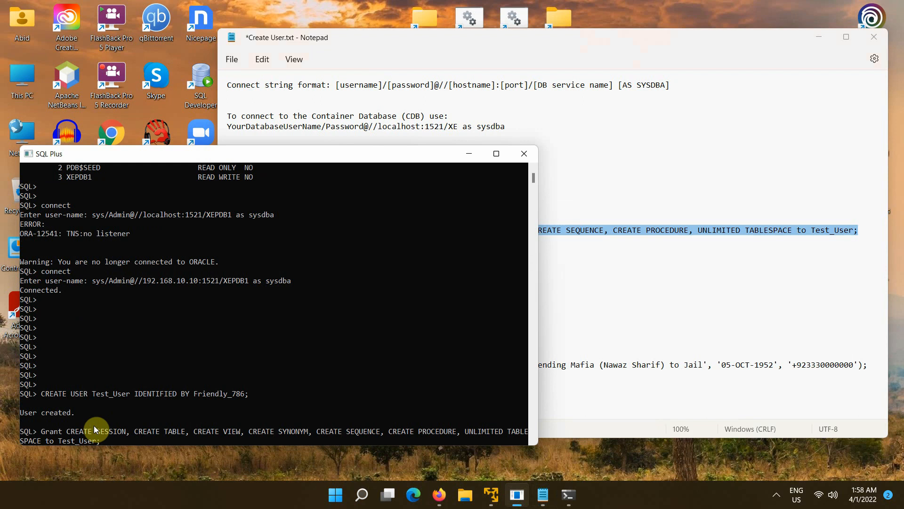
key(Return)
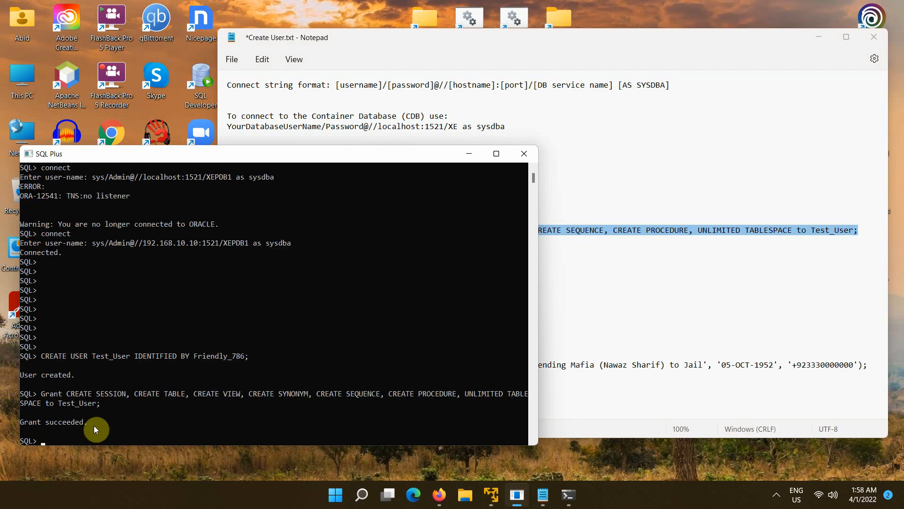
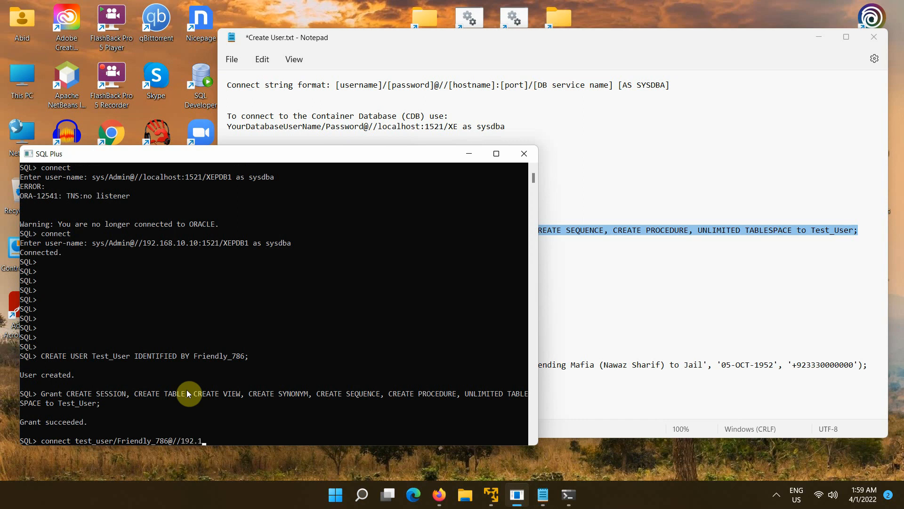
- Connect as test_user with its password to //192.168.10.10:1521/xepdb1
key(Return)
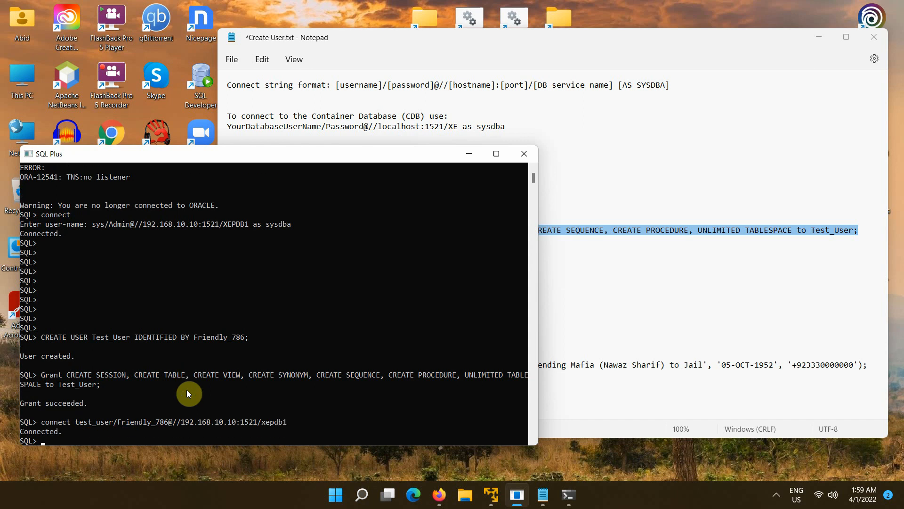
click(558, 315)
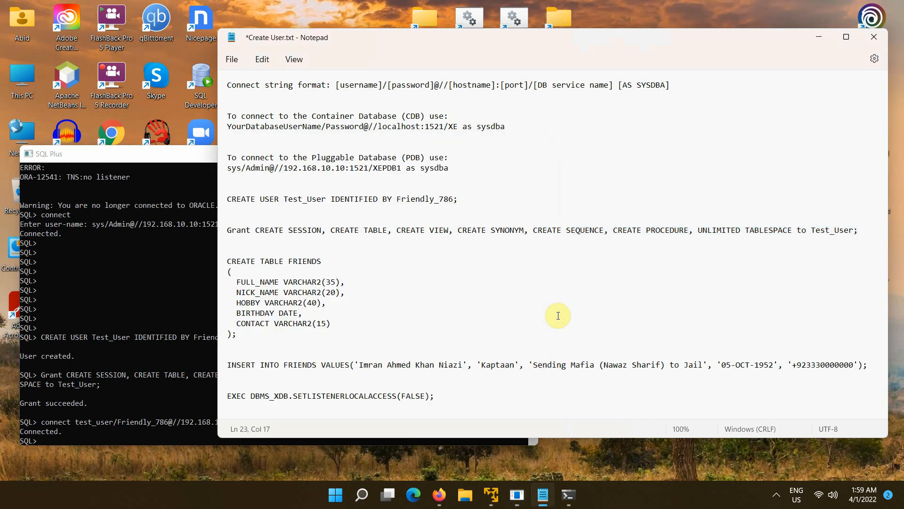
- Create the FRIENDS table (FULL_NAME, NICK_NAME, HOBBY, BIRTHDAY, CONTACT) from the script's CREATE TABLE statement
click(226, 262)
drag(239, 303, 237, 335)
right_click(252, 304)
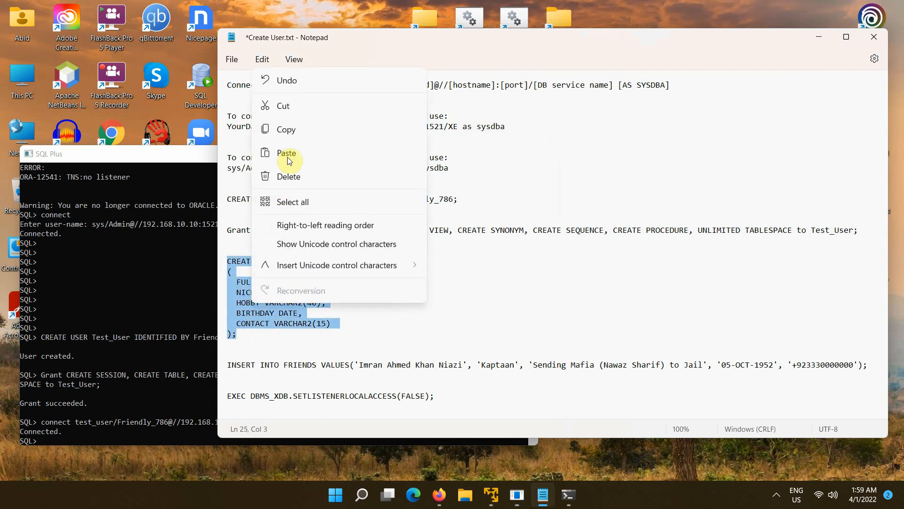
click(303, 129)
click(142, 352)
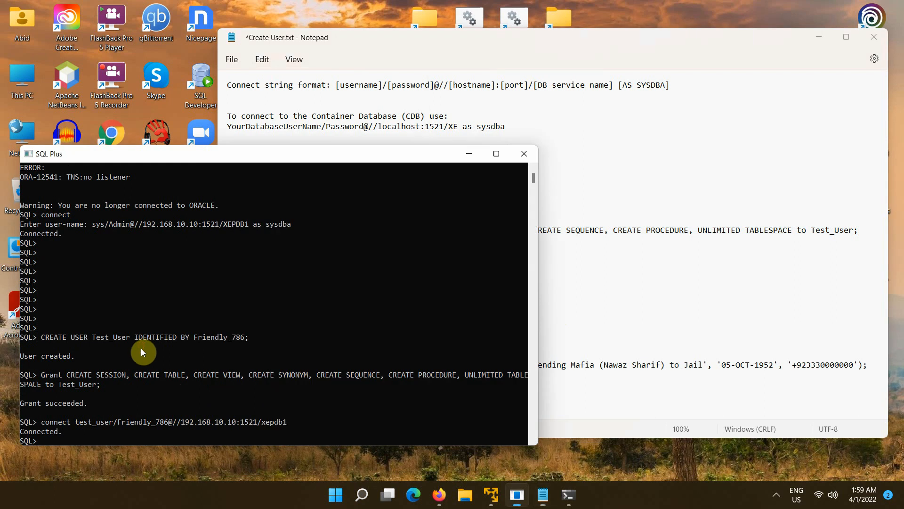
right_click(123, 437)
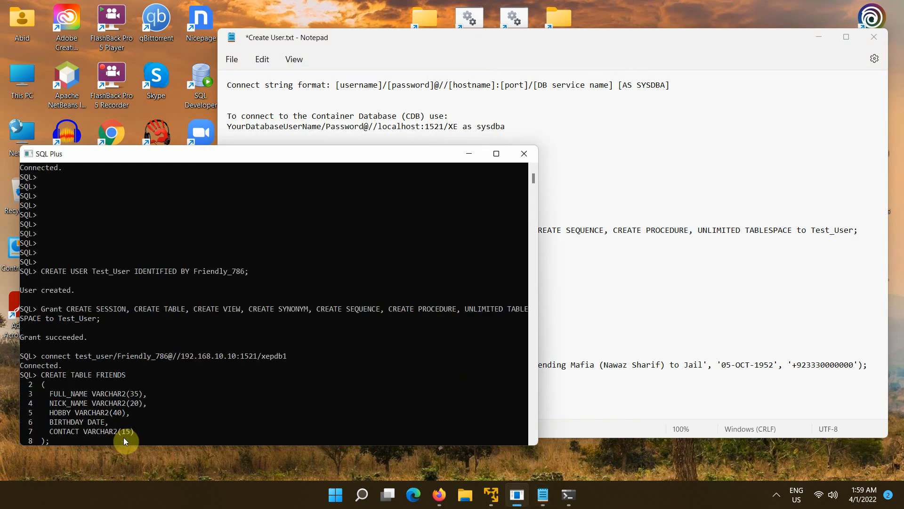
key(Return)
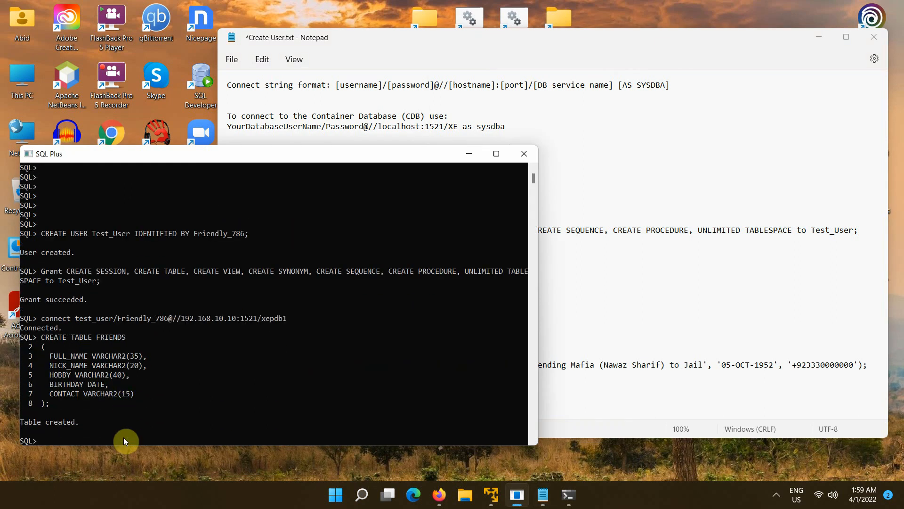
- Run the INSERT INTO FRIENDS statement from the notes to add one row
click(553, 287)
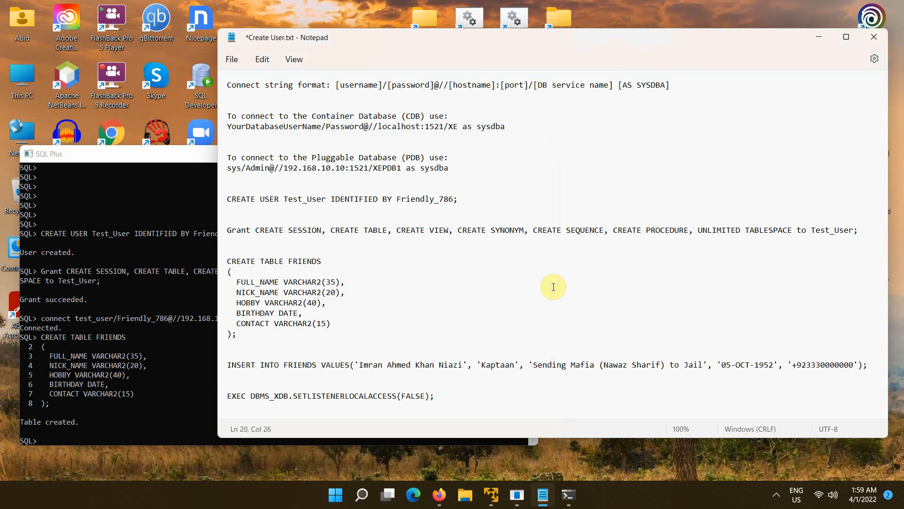
triple_click(380, 366)
key(shift+Left)
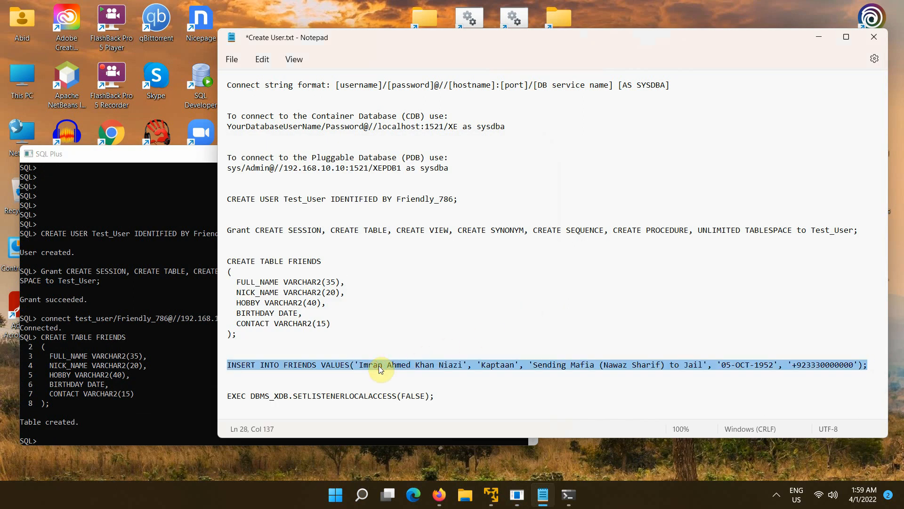
right_click(379, 366)
click(430, 192)
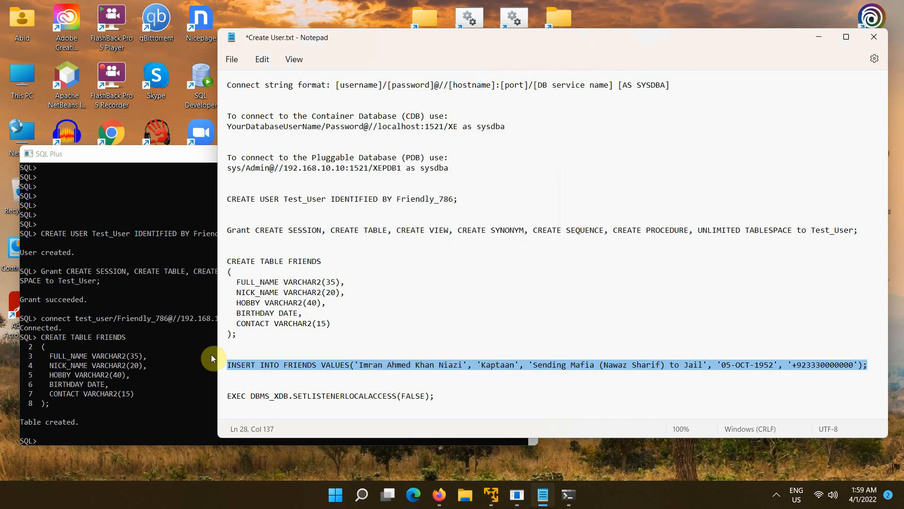
click(112, 400)
right_click(117, 415)
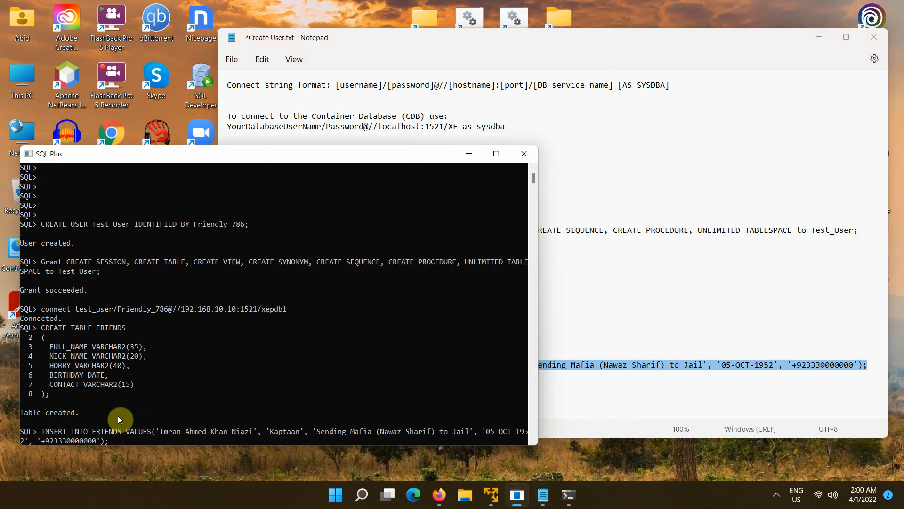
key(Return)
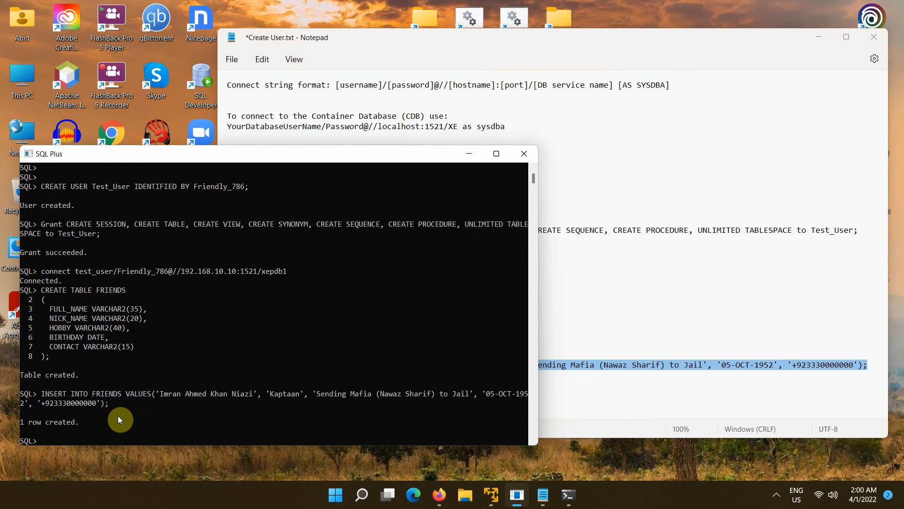
- Run select * from friends; to list the single row, then exit SQL*Plus
key(Return)
key(Return)
key(Return)
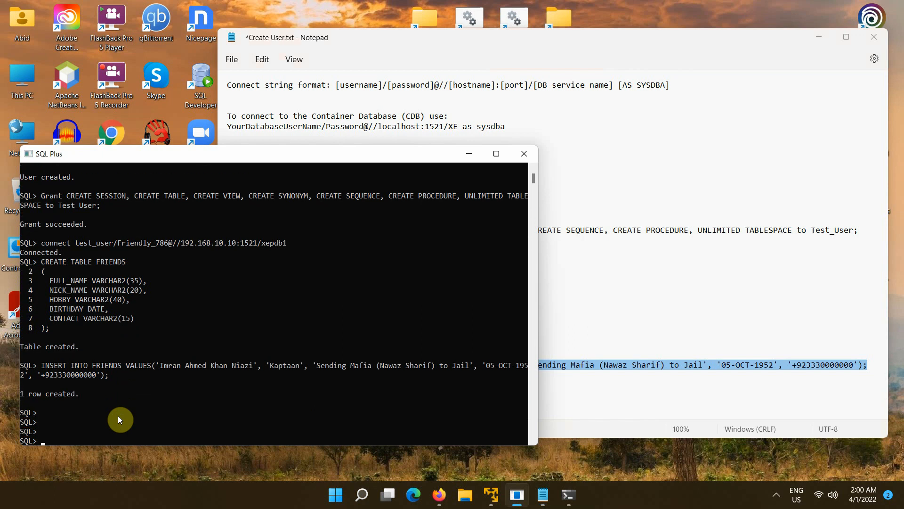
text(select * from friends;)
key(Return)
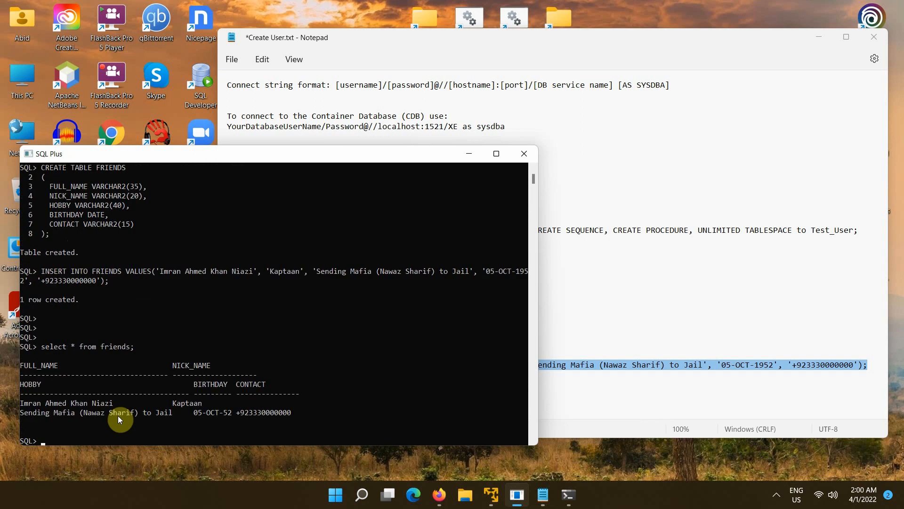
text(exit)
key(Return)
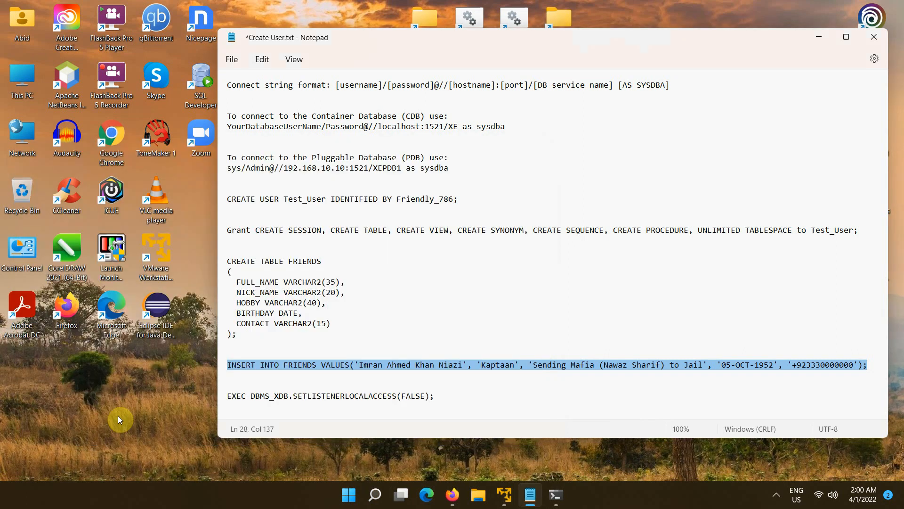
- Minimize the Create User.txt Notepad window to reveal the desktop
click(820, 37)
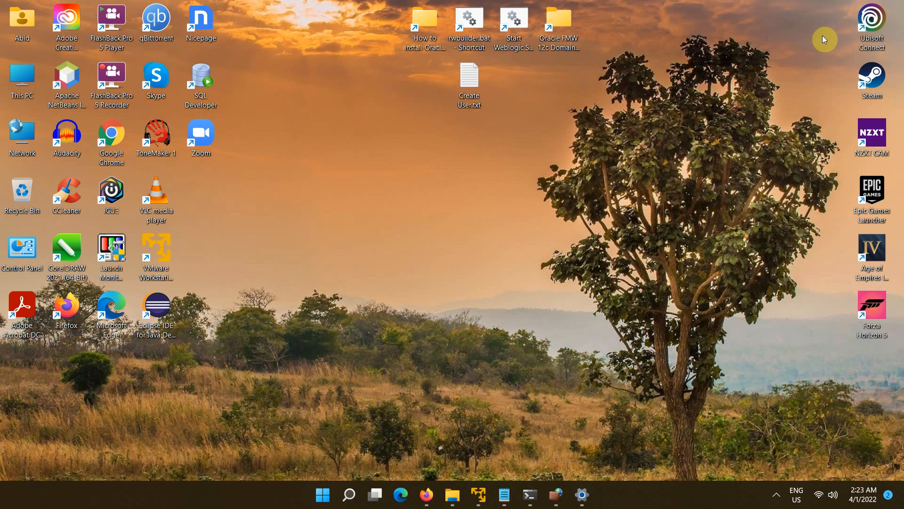
- Launch the Services app by searching 'services' from the Start menu
click(330, 494)
text(s)
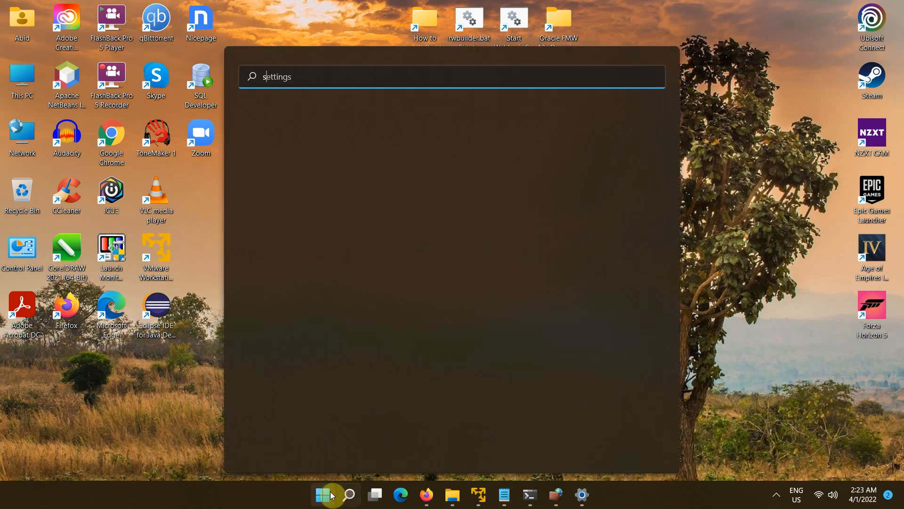
text(ervices)
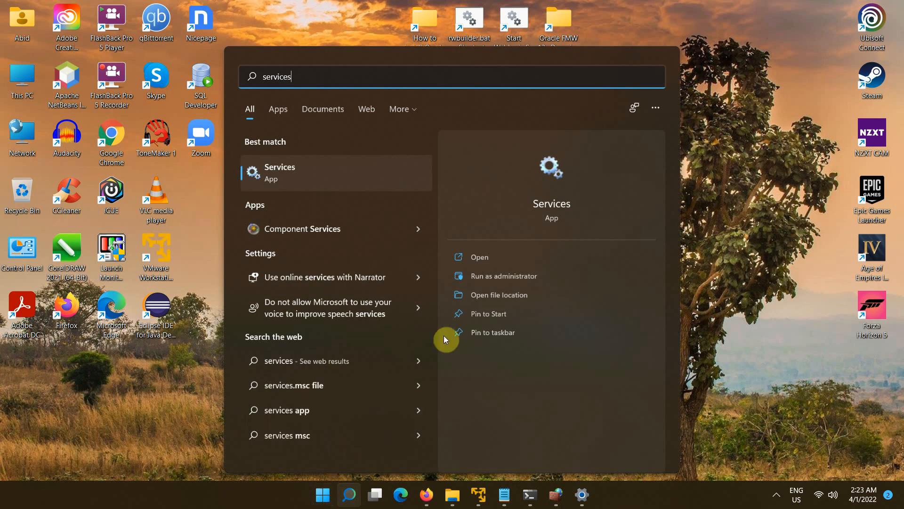
click(557, 163)
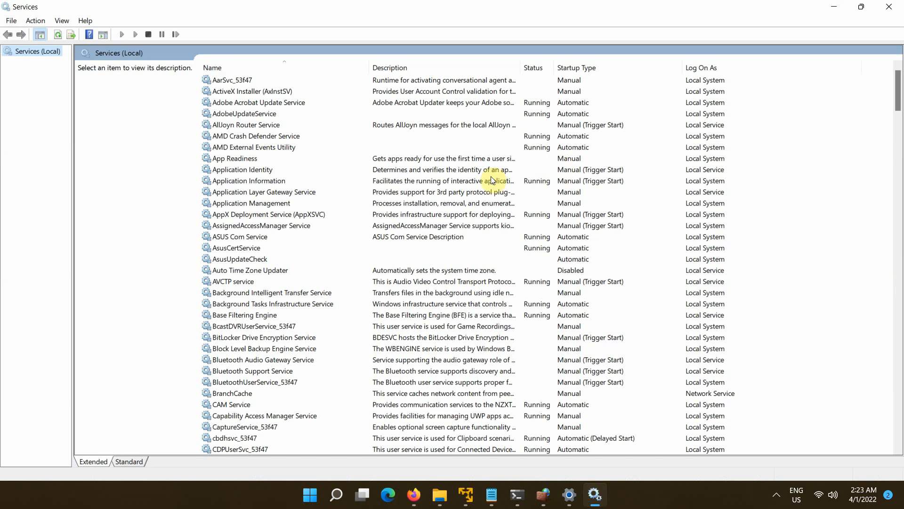
- Stop the OracleServiceXE service
click(262, 148)
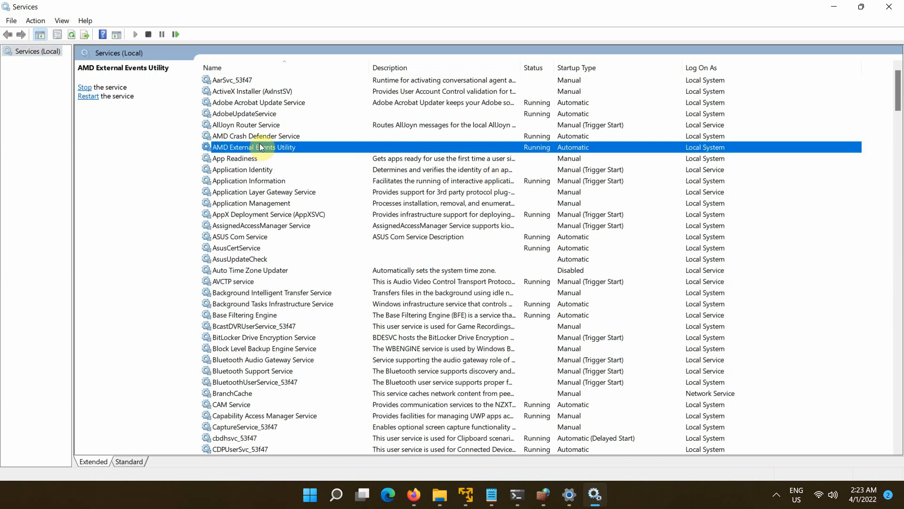
key(o)
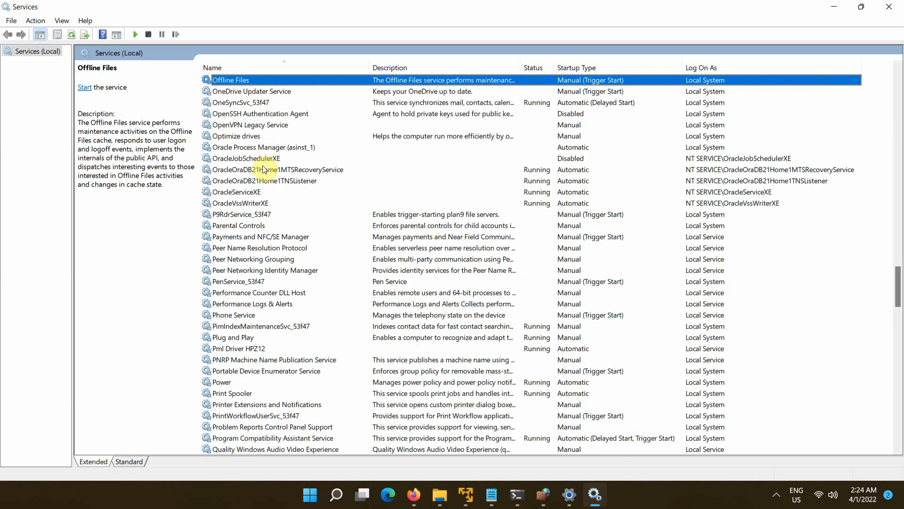
click(265, 191)
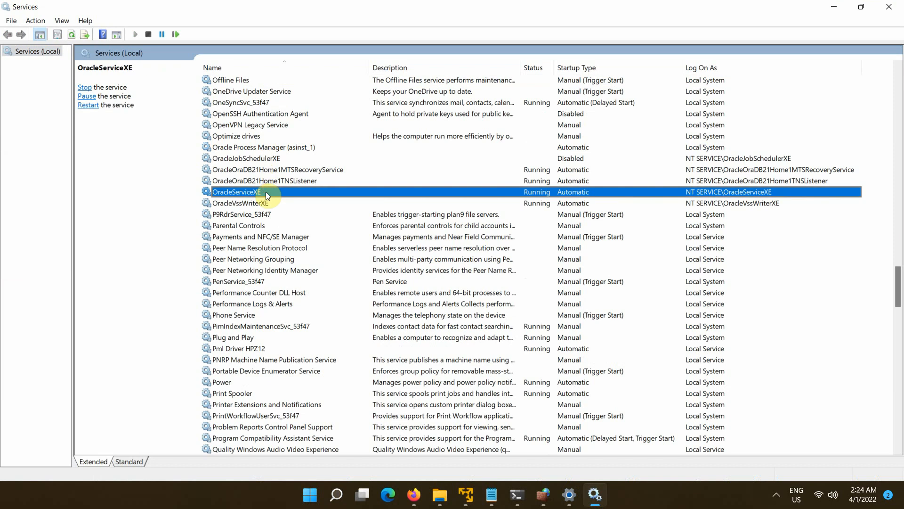
right_click(265, 192)
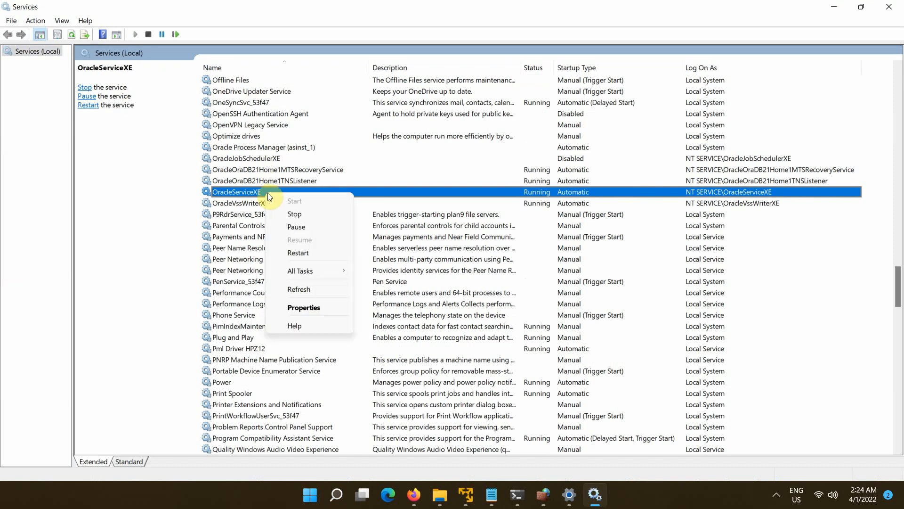
click(297, 214)
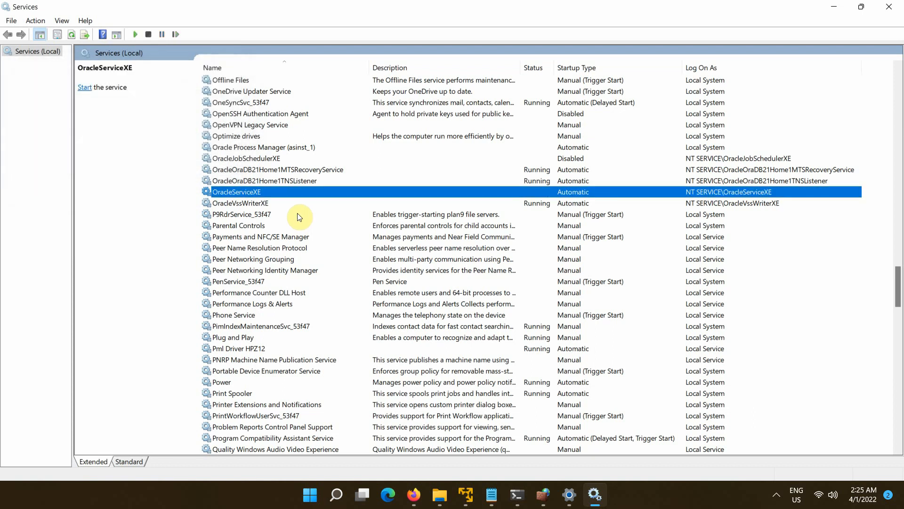
right_click(298, 182)
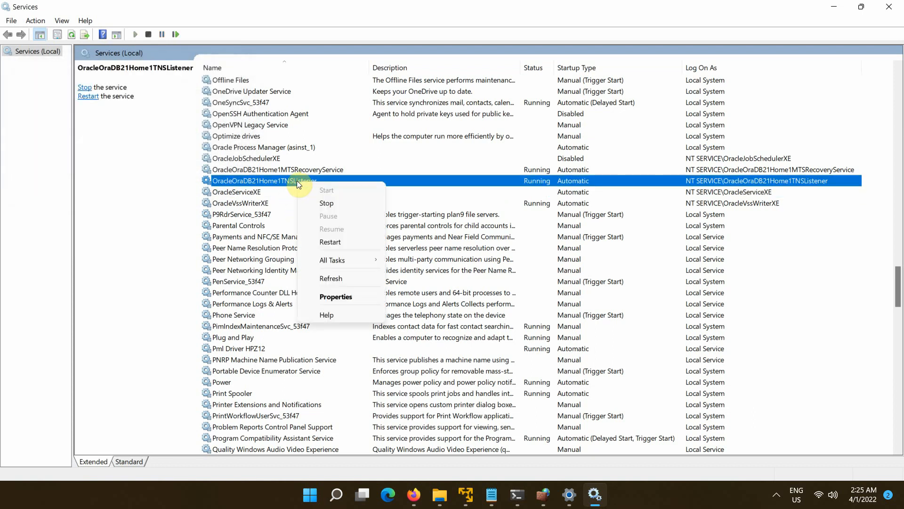
- Stop the OracleOraDB21Home1TNSListener service so neither Oracle service is running
click(326, 203)
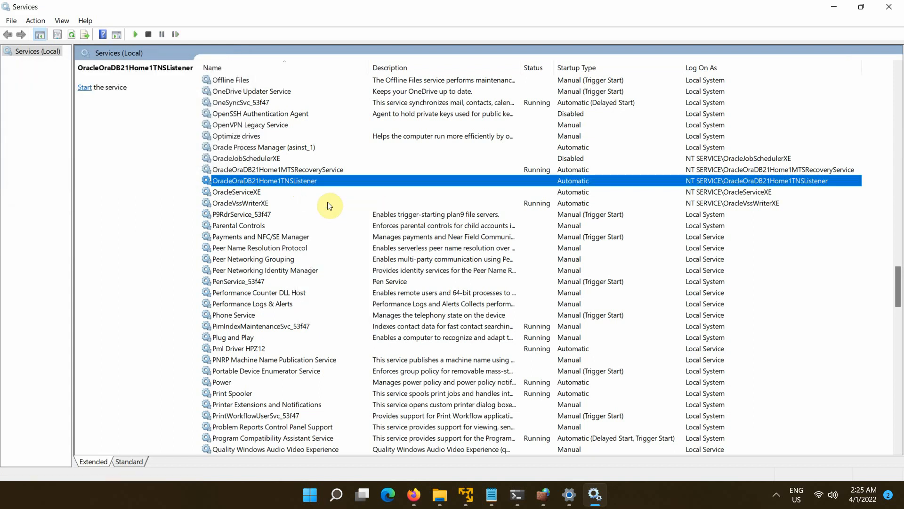
right_click(308, 179)
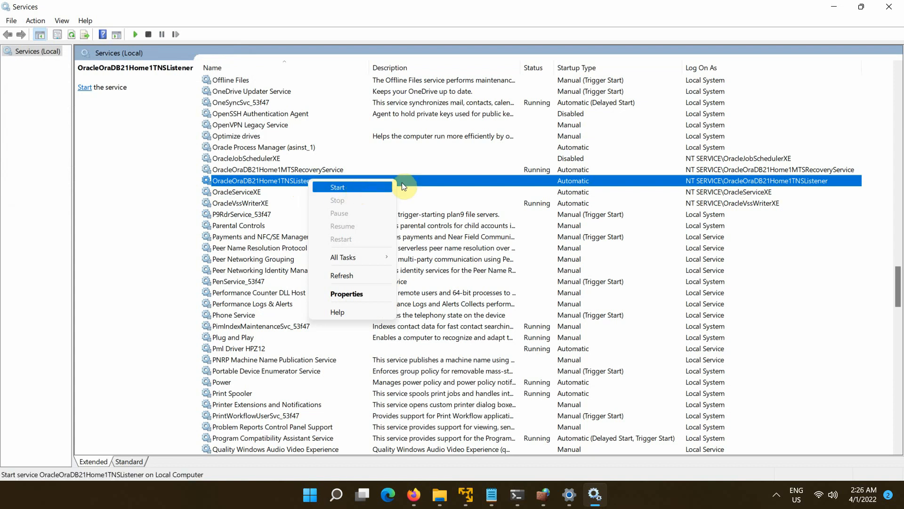
click(573, 183)
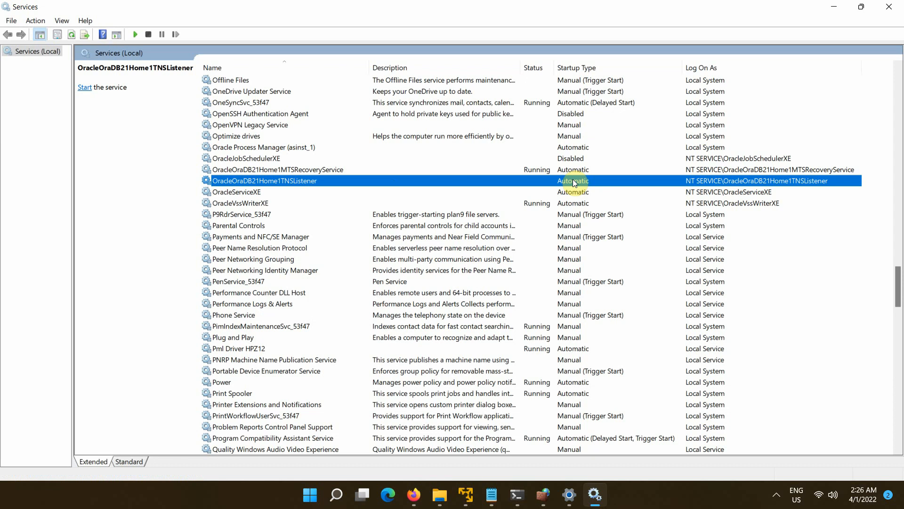
right_click(574, 182)
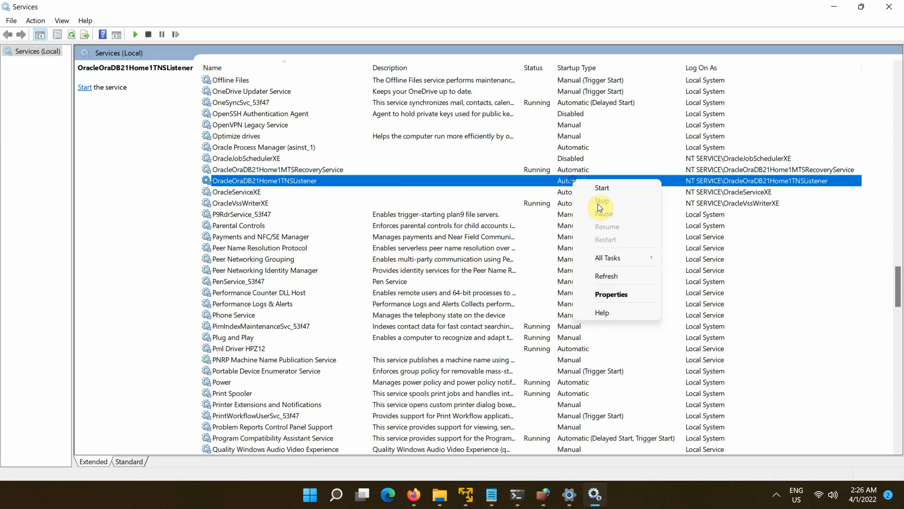
- Change the OracleOraDB21Home1TNSListener service's startup type to Manual and apply it
click(621, 297)
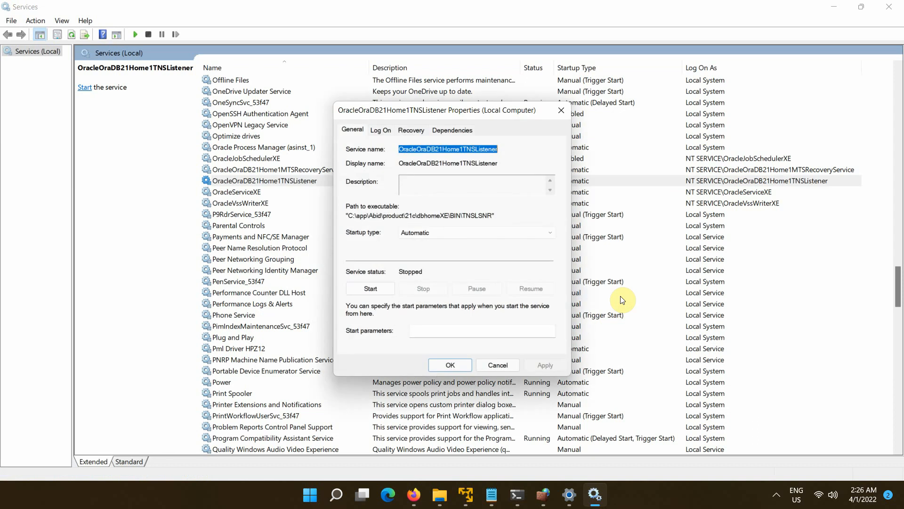
click(464, 233)
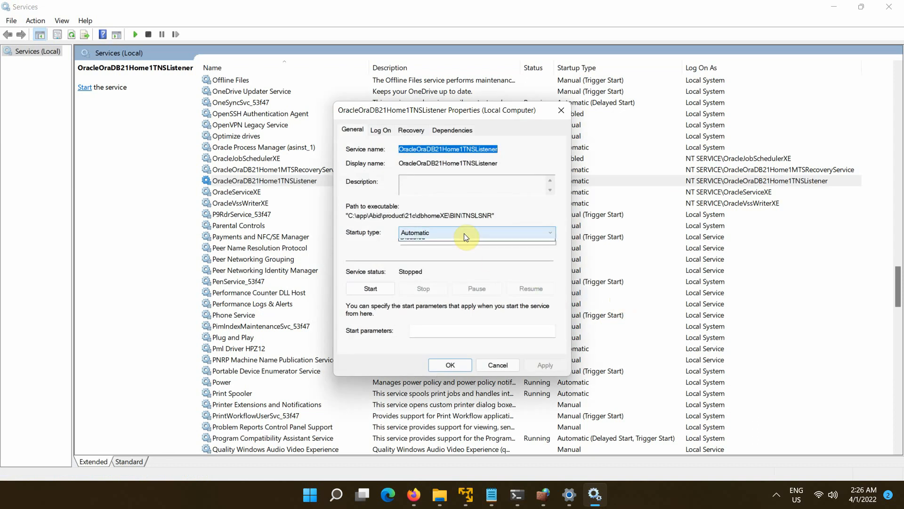
click(414, 258)
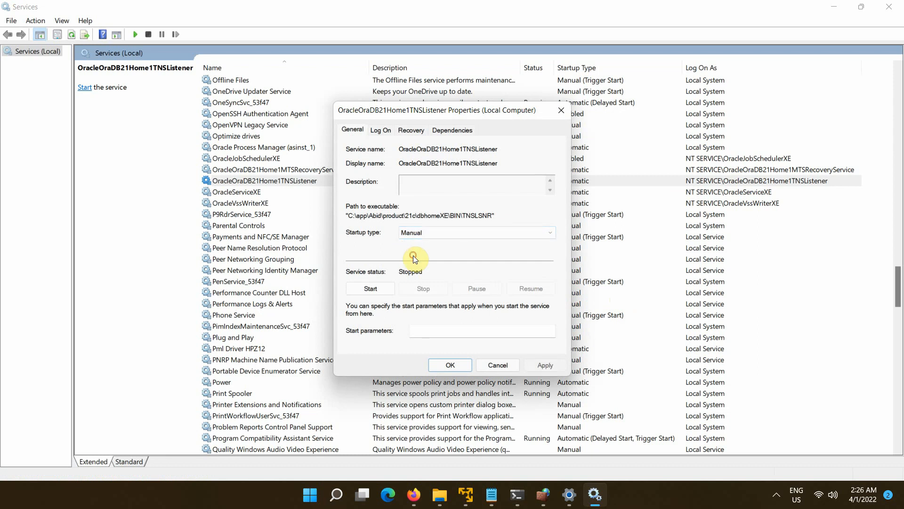
click(544, 364)
click(462, 365)
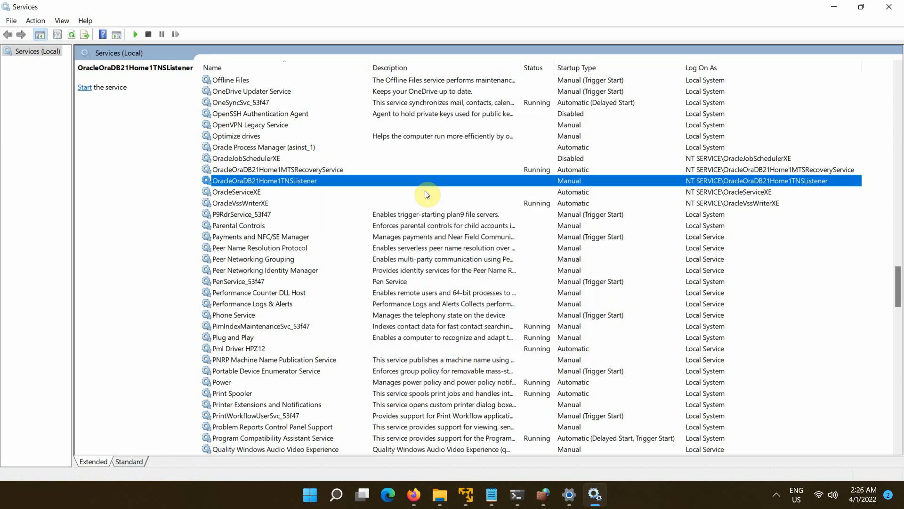
- Change the OracleServiceXE service's startup type to Manual and apply it
right_click(425, 191)
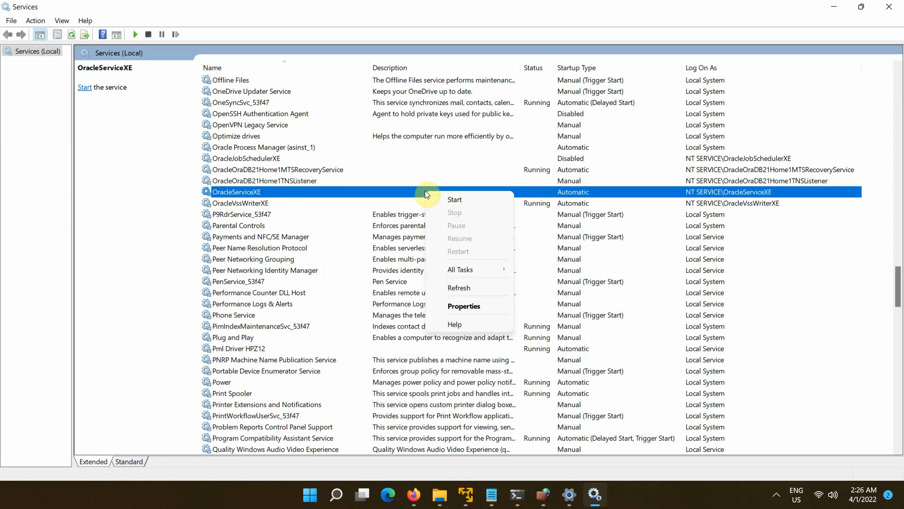
click(468, 303)
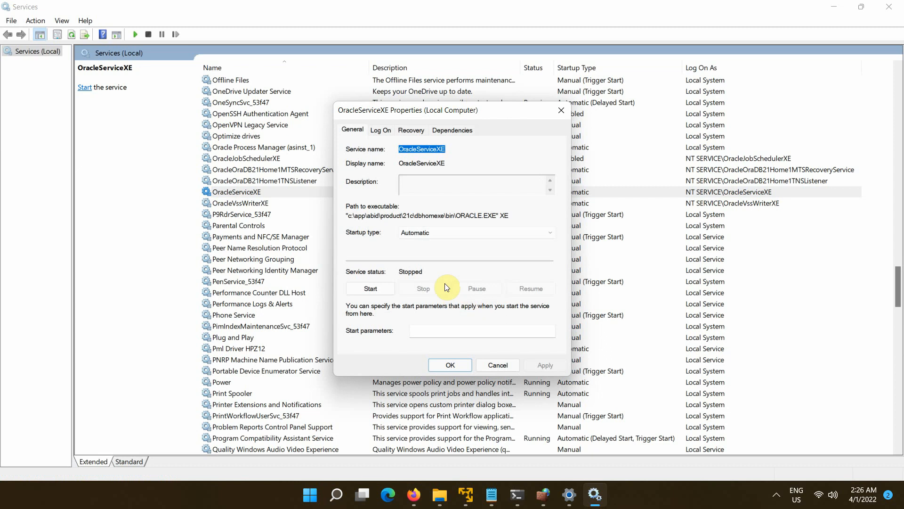
click(430, 232)
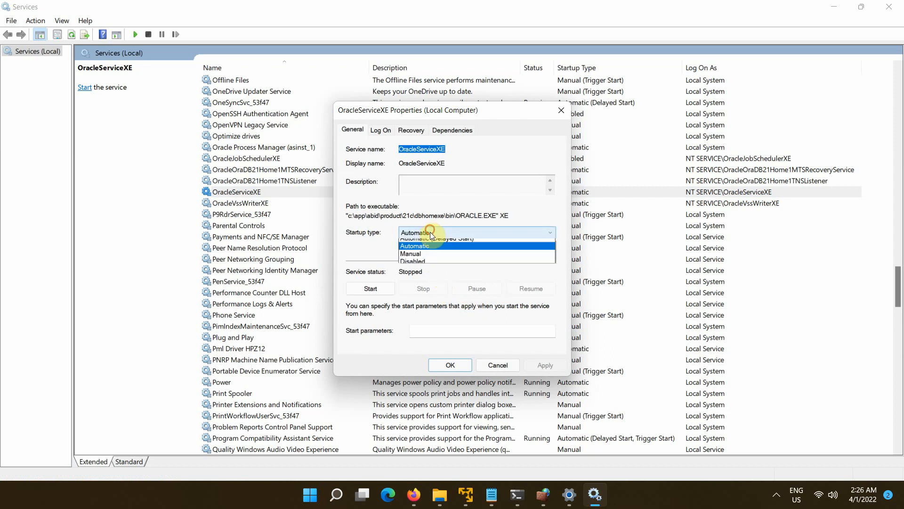
click(420, 256)
click(538, 366)
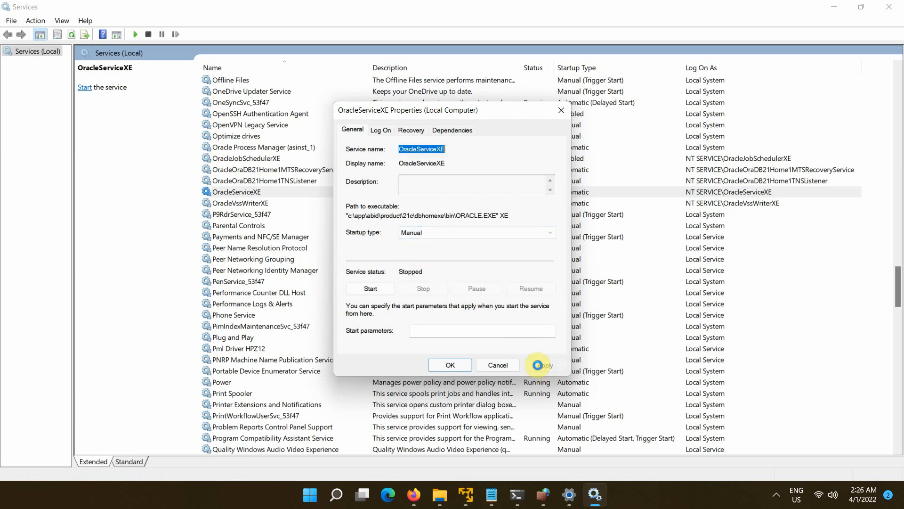
click(457, 367)
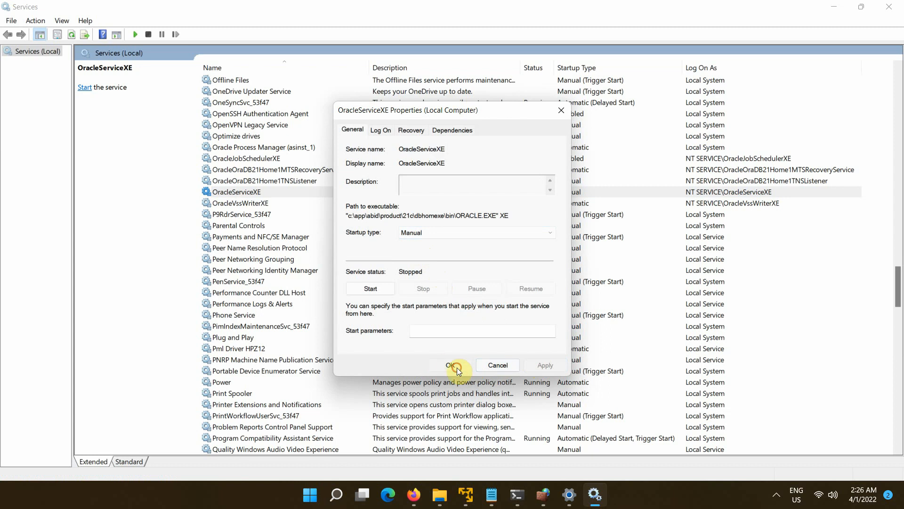